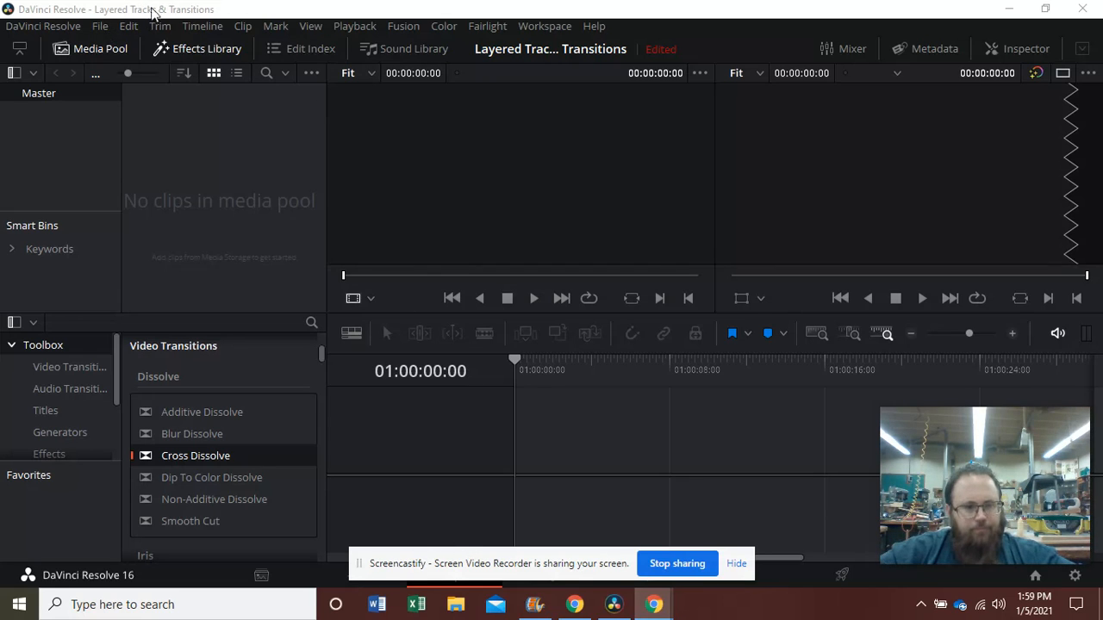
Step: Hide the Effects Library so that only the Media Pool is displayed
click(115, 51)
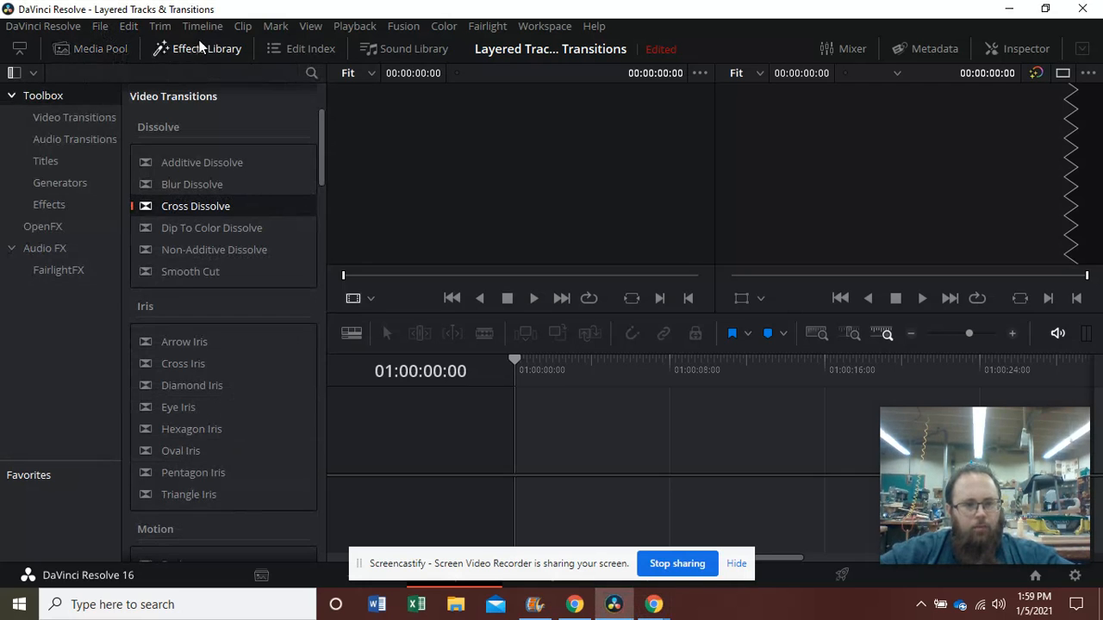
click(176, 47)
click(98, 52)
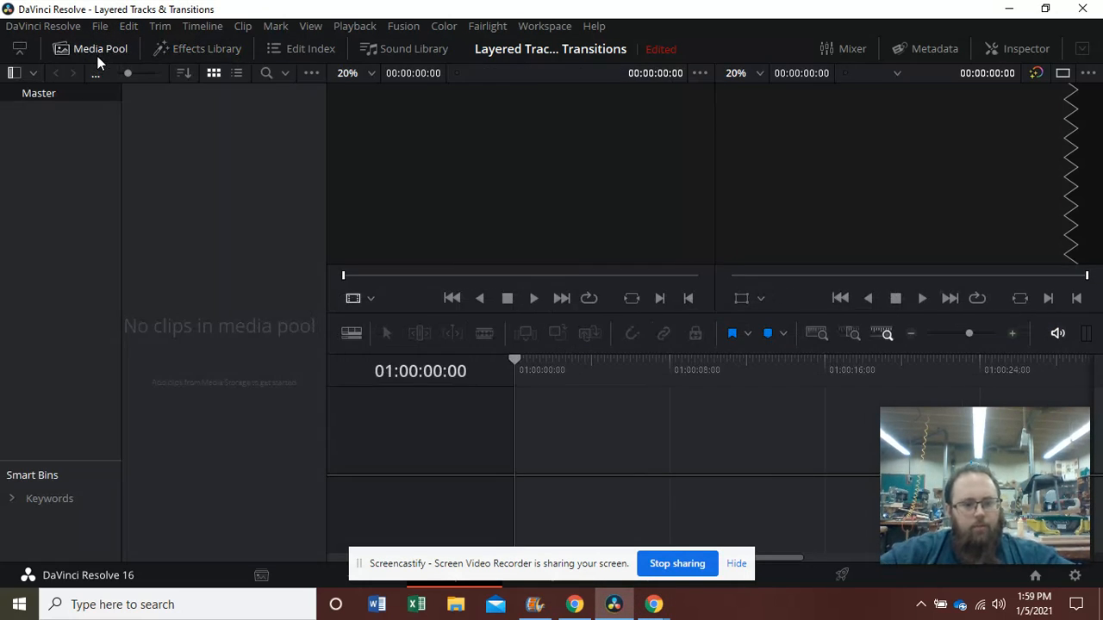
Step: Import the clips "jones just cuts", "Location VO" and "Snow (1)", changing the timeline frame rate and video format to match
click(100, 27)
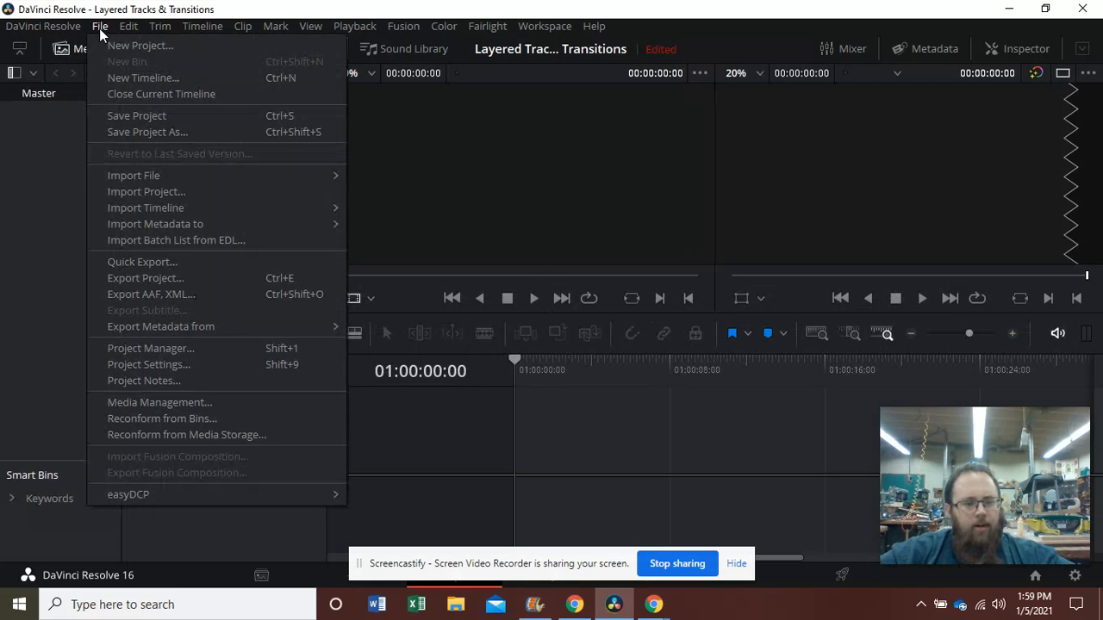
mouse_move(315, 183)
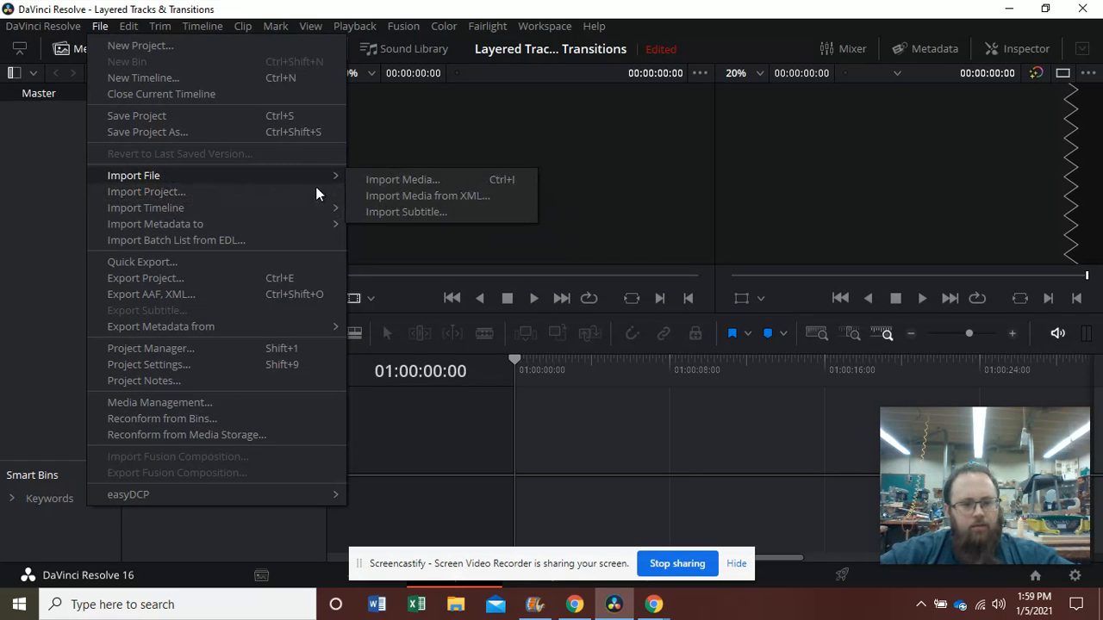
click(354, 182)
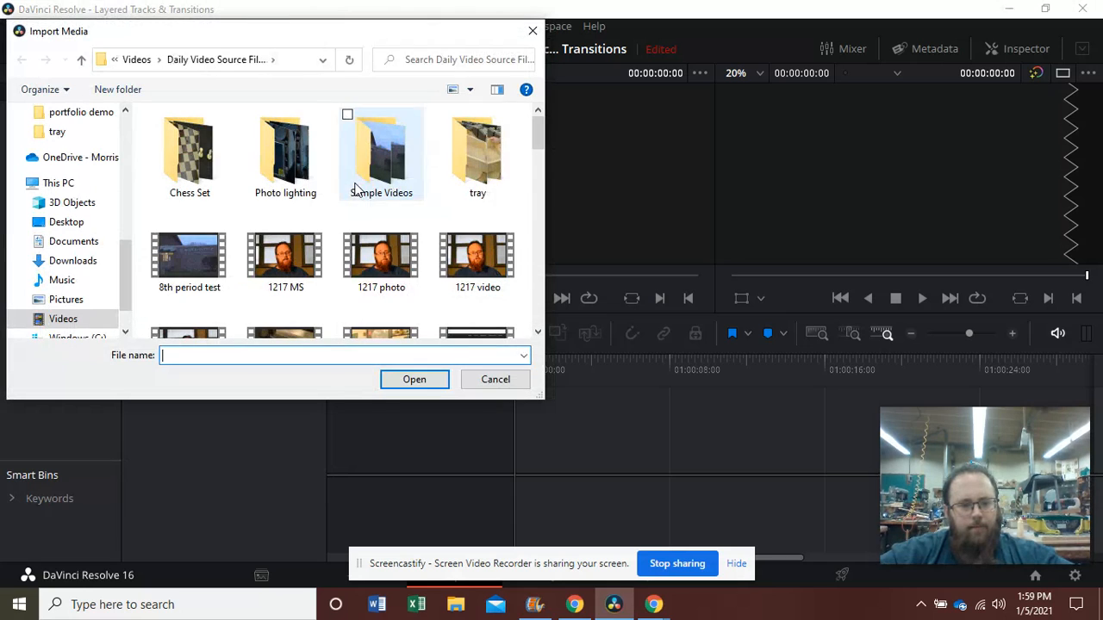
drag(538, 149, 542, 222)
click(466, 288)
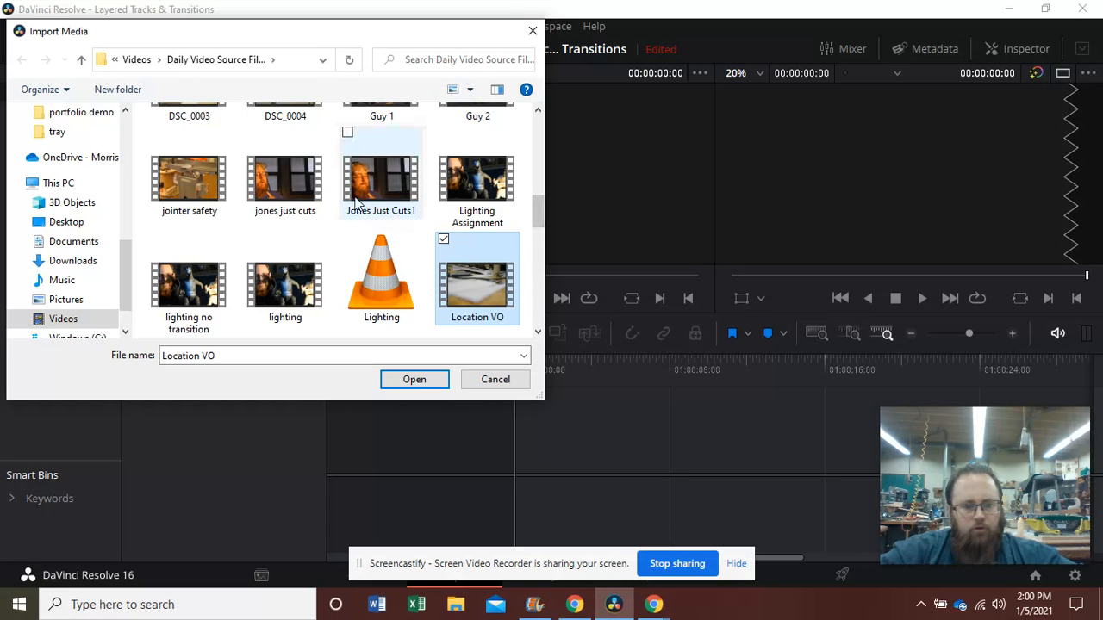
ctrl+click(285, 182)
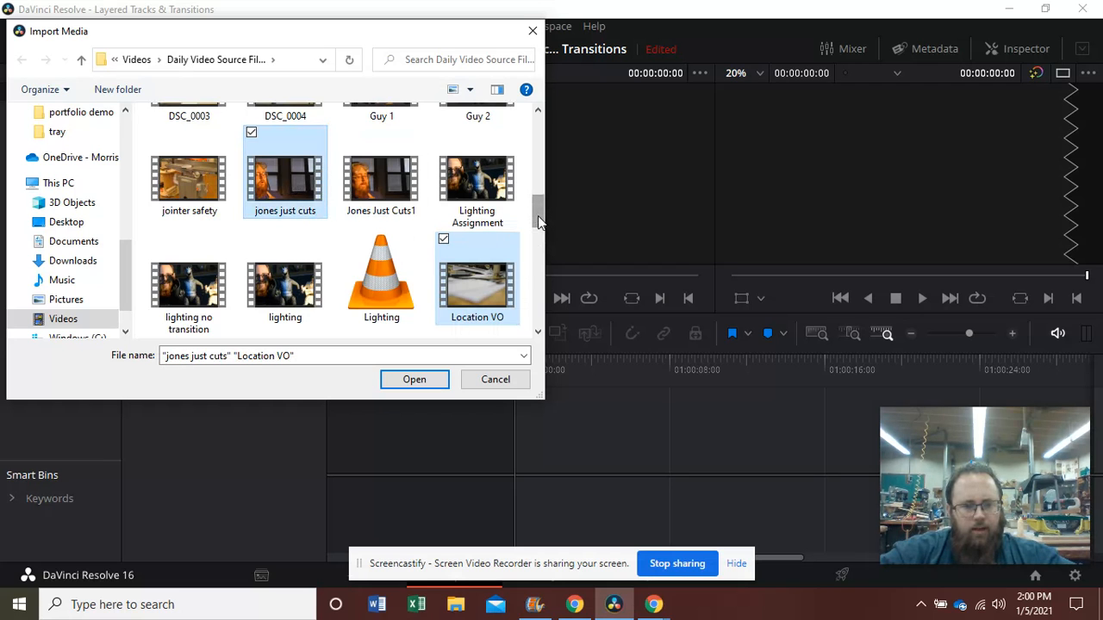
drag(537, 222, 555, 289)
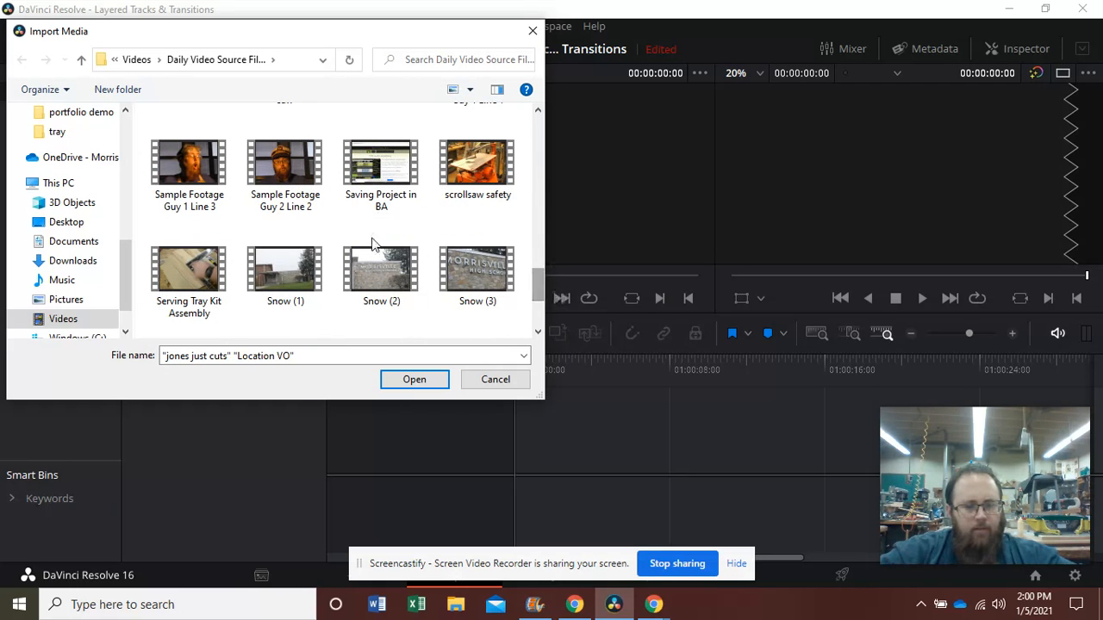
ctrl+click(284, 274)
click(419, 385)
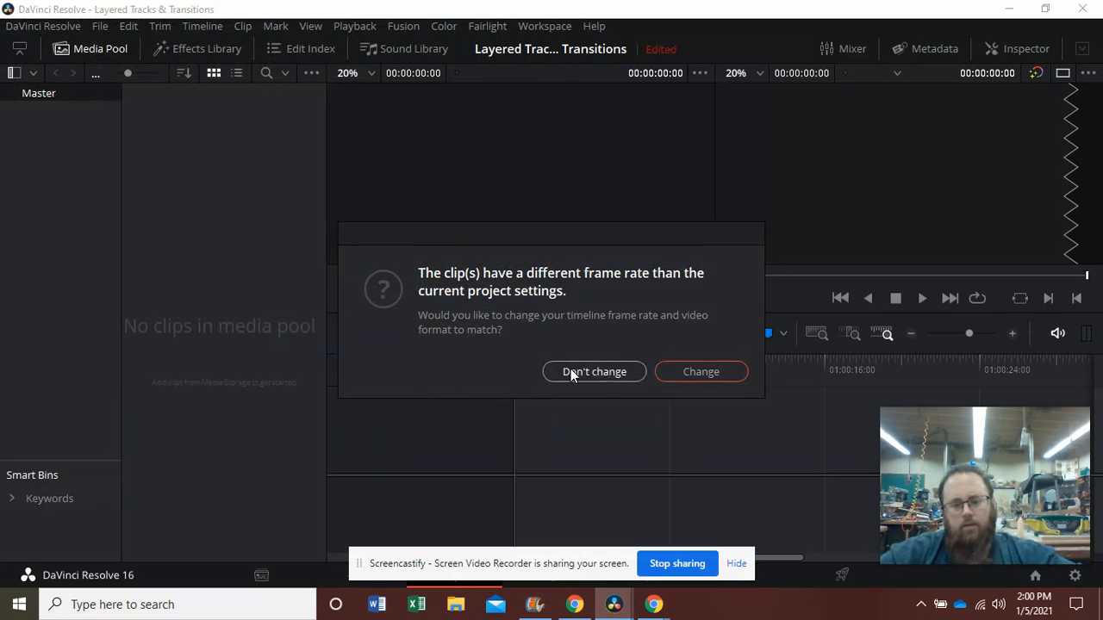
click(691, 371)
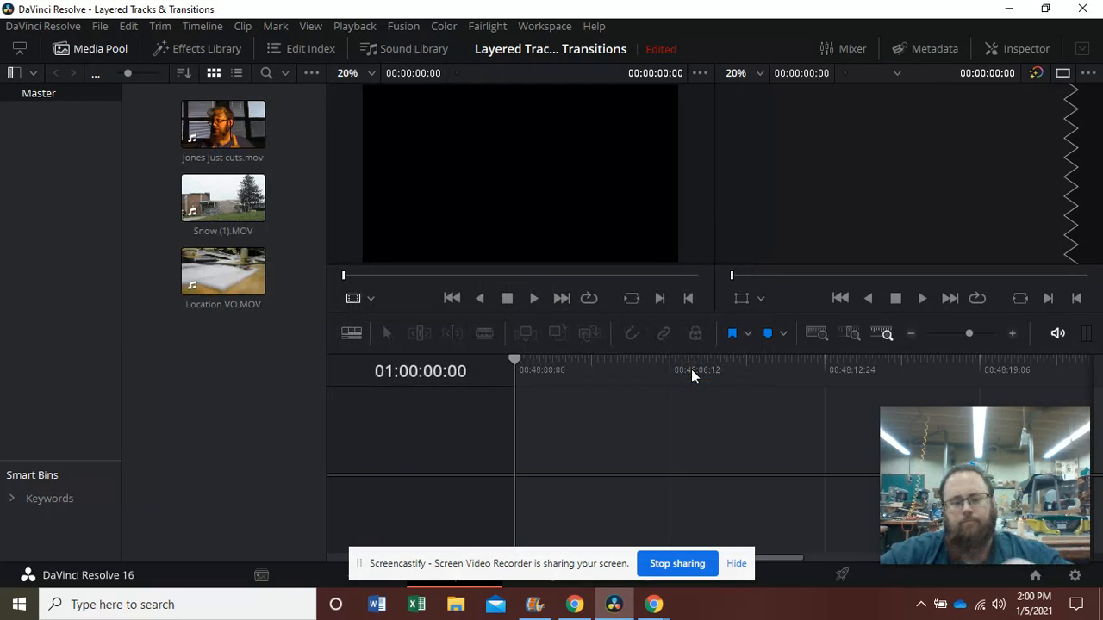
click(1045, 8)
click(1048, 8)
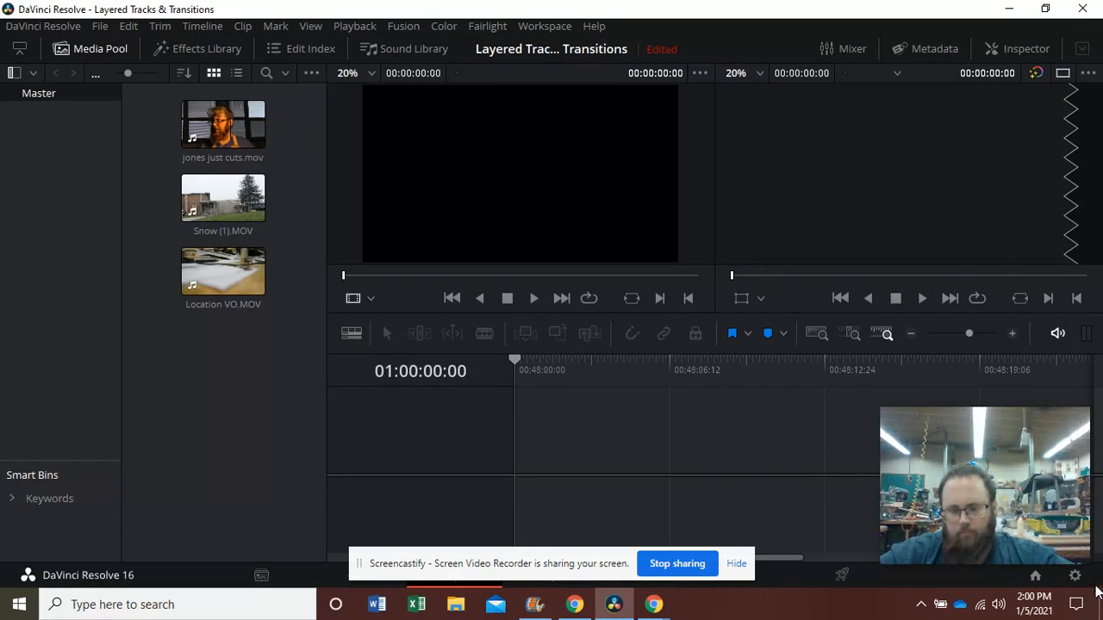
drag(960, 7, 892, 32)
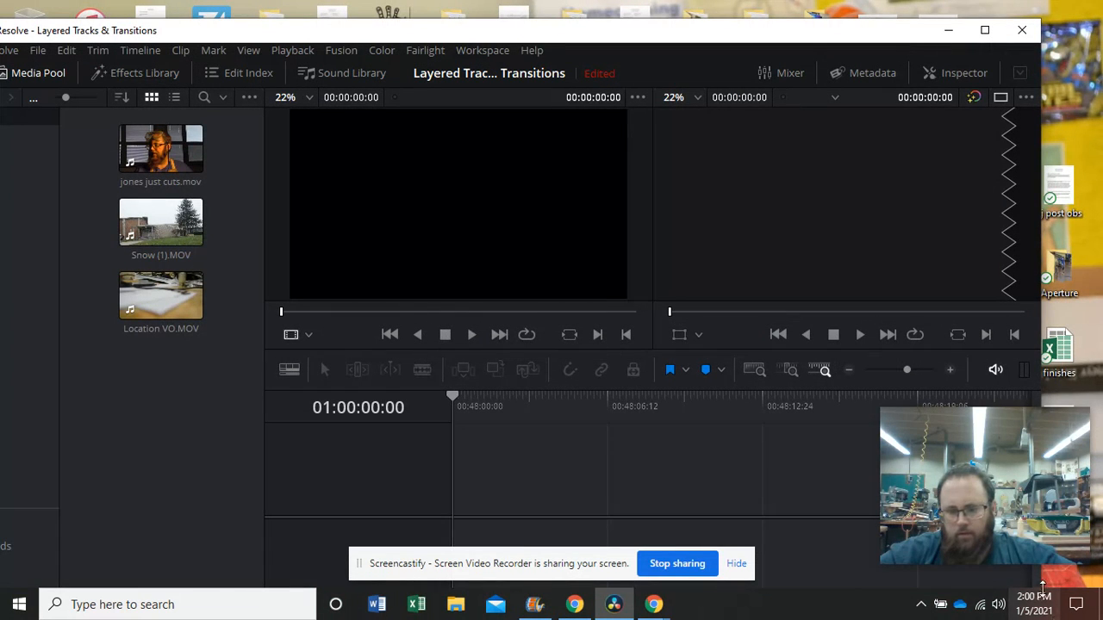
drag(1041, 583, 926, 479)
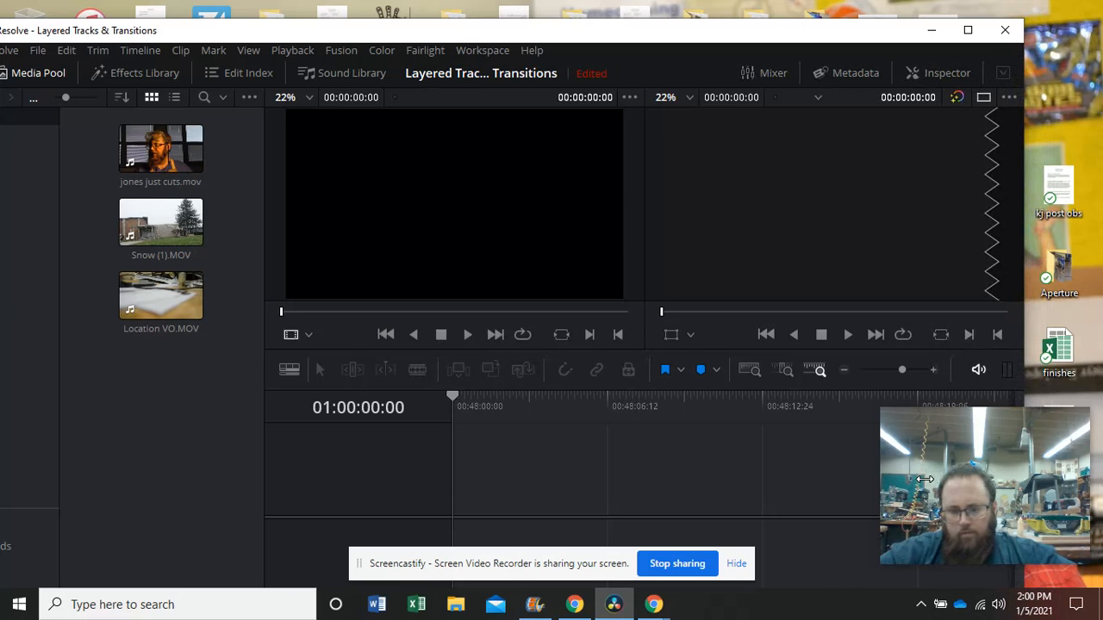
click(968, 30)
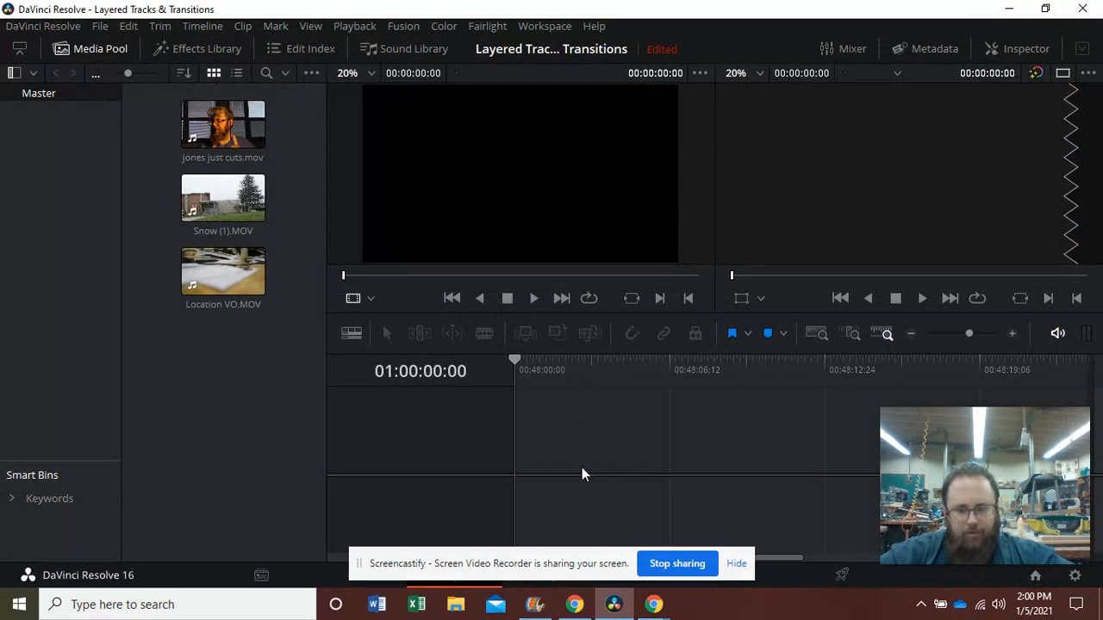
Step: Place Location VO.MOV in a new timeline and align it to the timeline's start
click(222, 125)
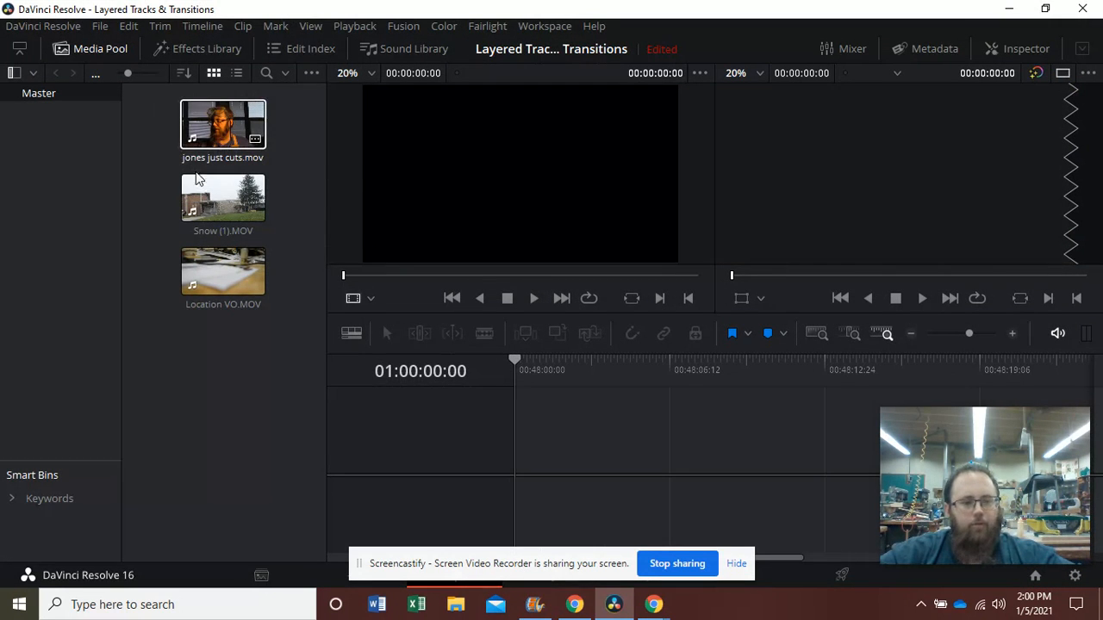
click(220, 203)
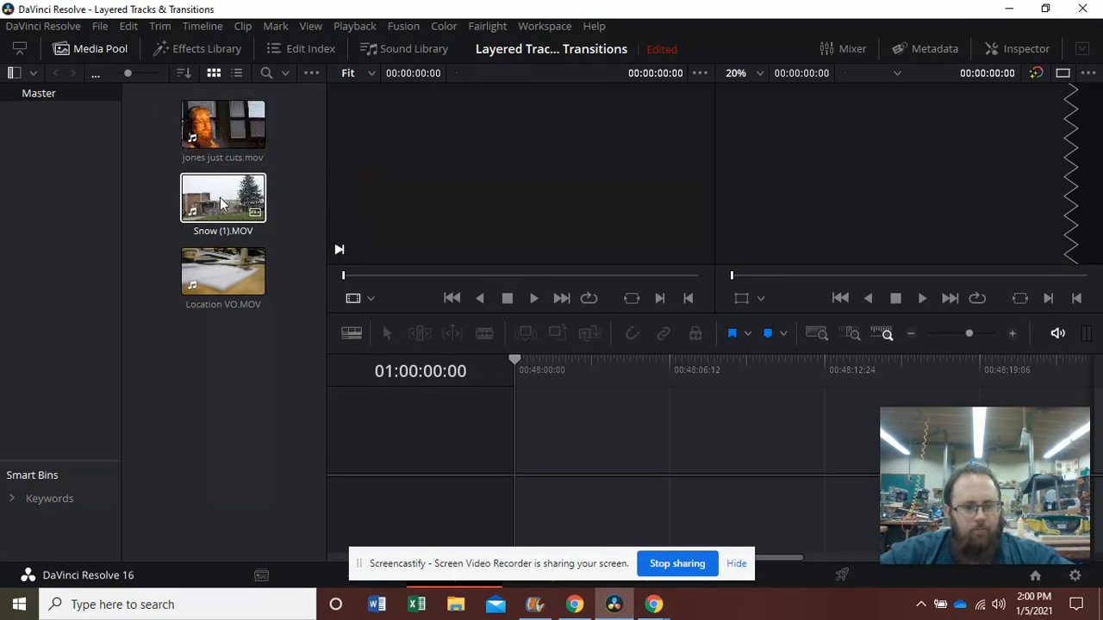
click(230, 274)
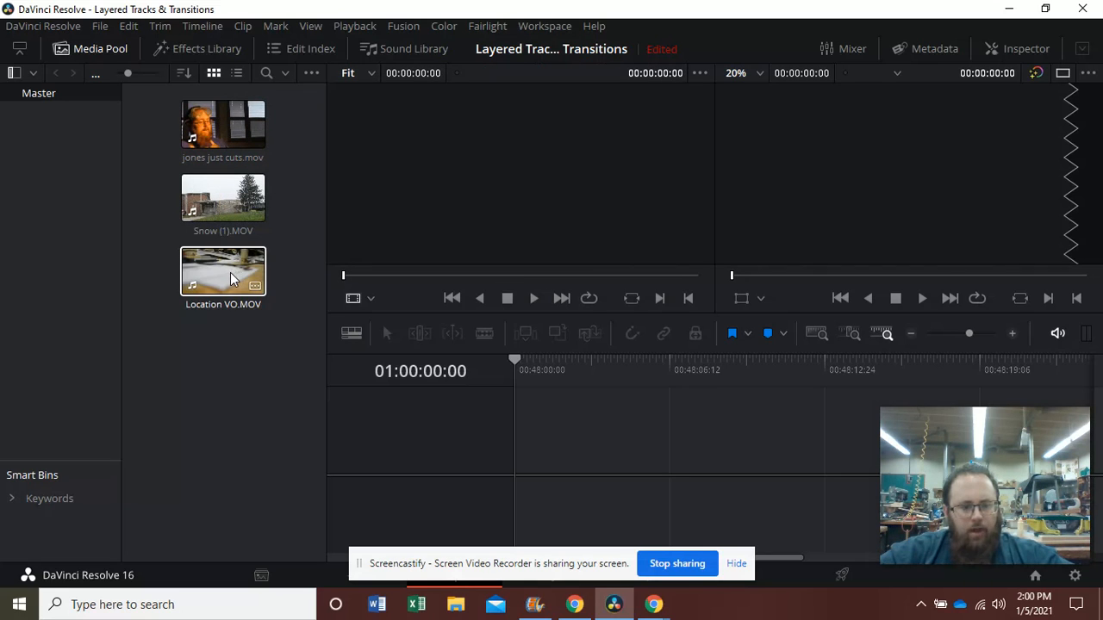
drag(230, 272, 550, 462)
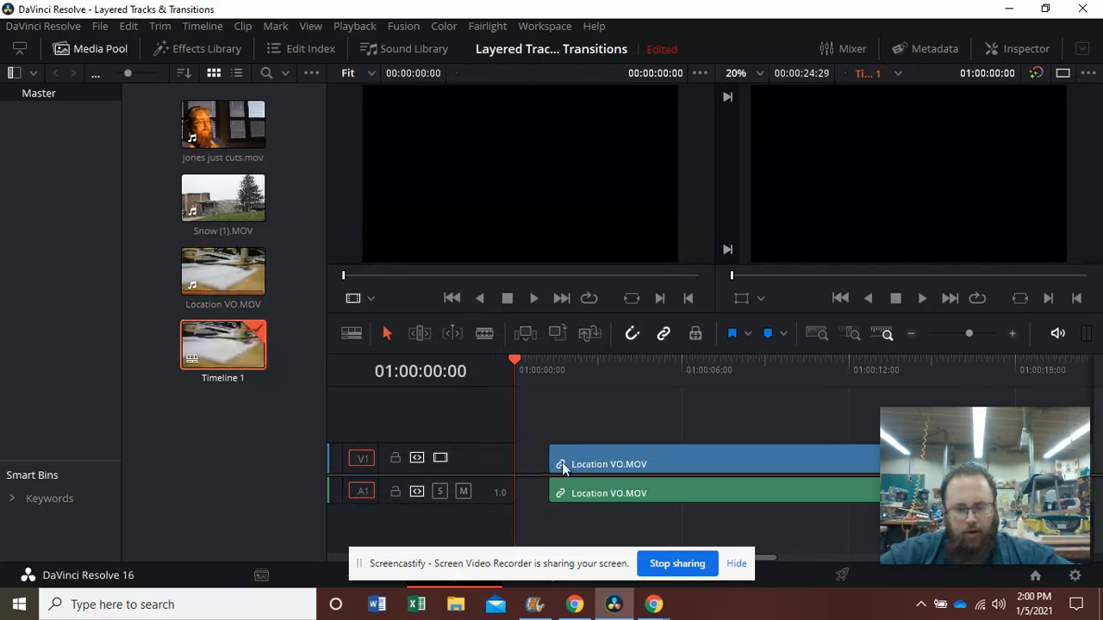
drag(575, 460, 548, 465)
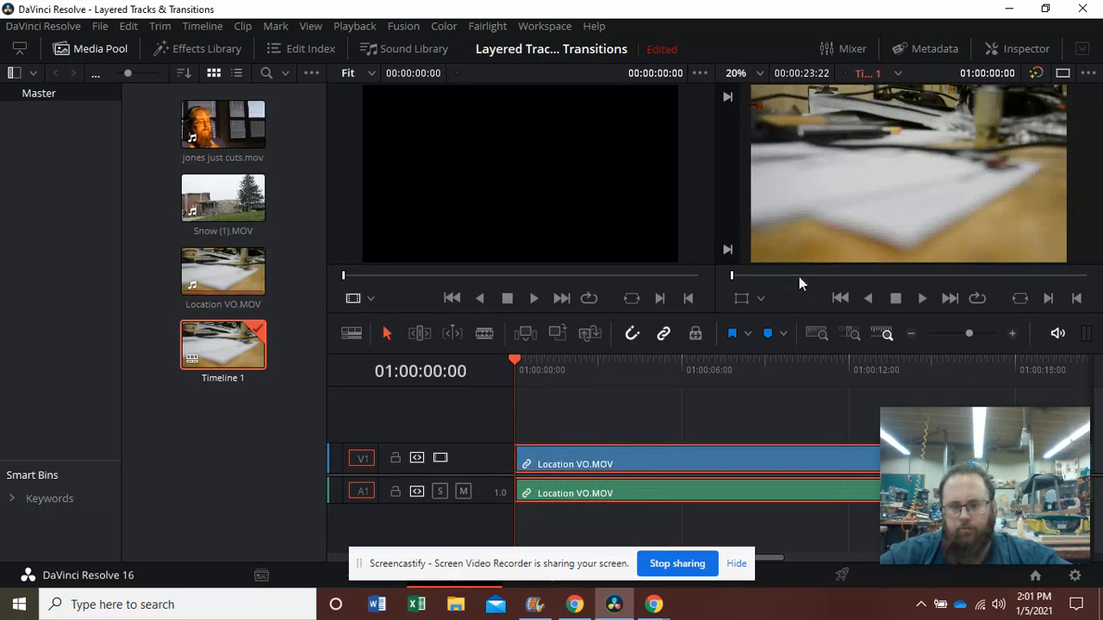
Step: Play the Location VO clip, split it at 01:00:09:27 and ripple delete the part before the cut
click(920, 298)
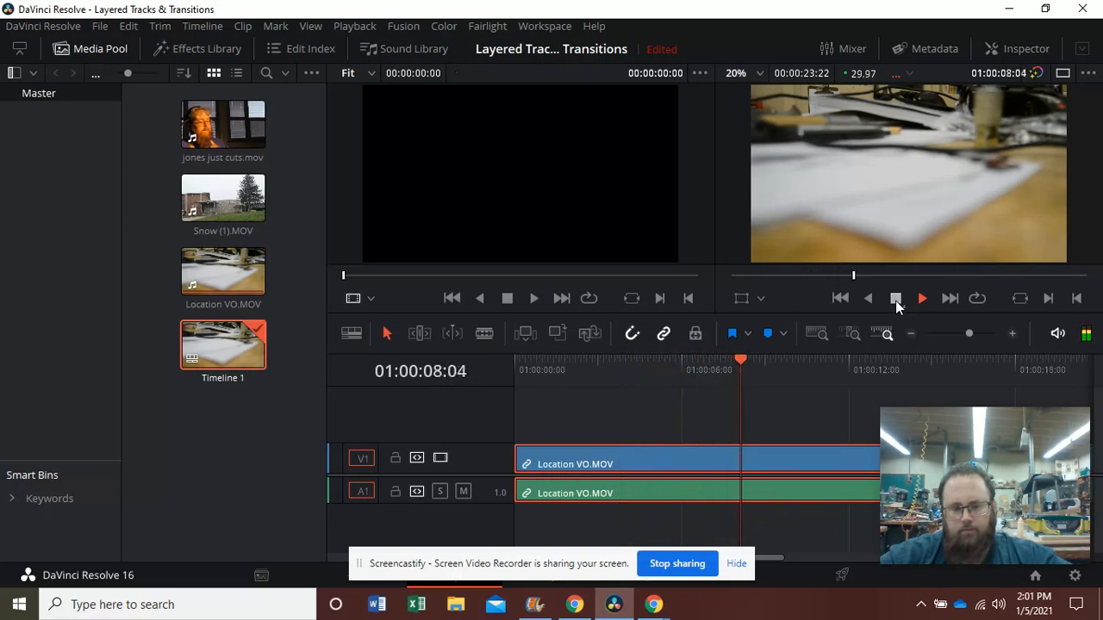
click(896, 298)
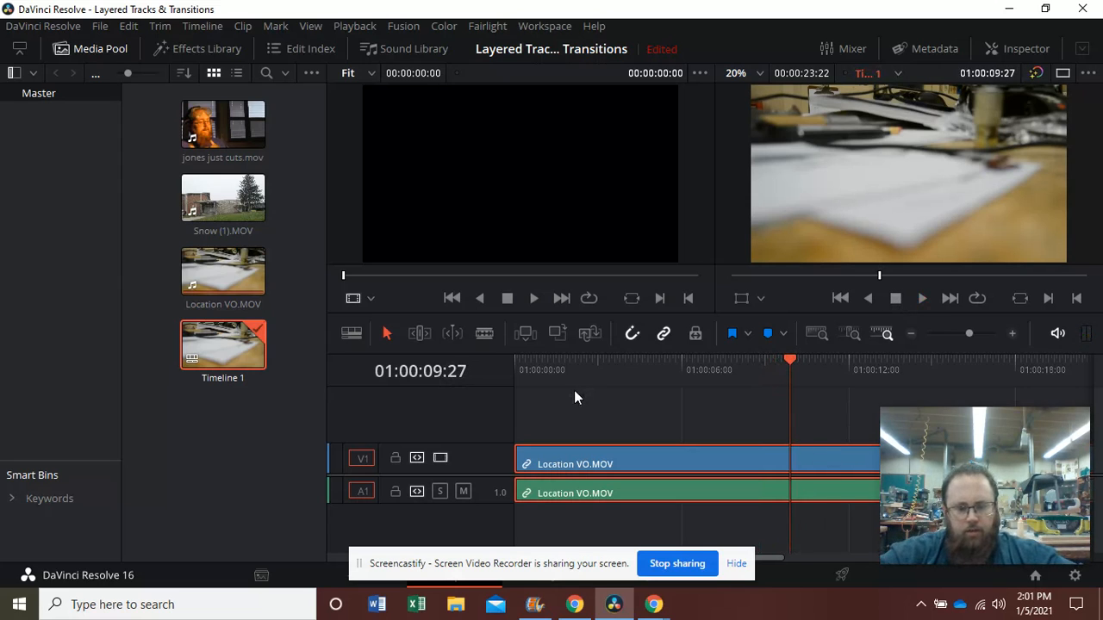
key(ctrl+b)
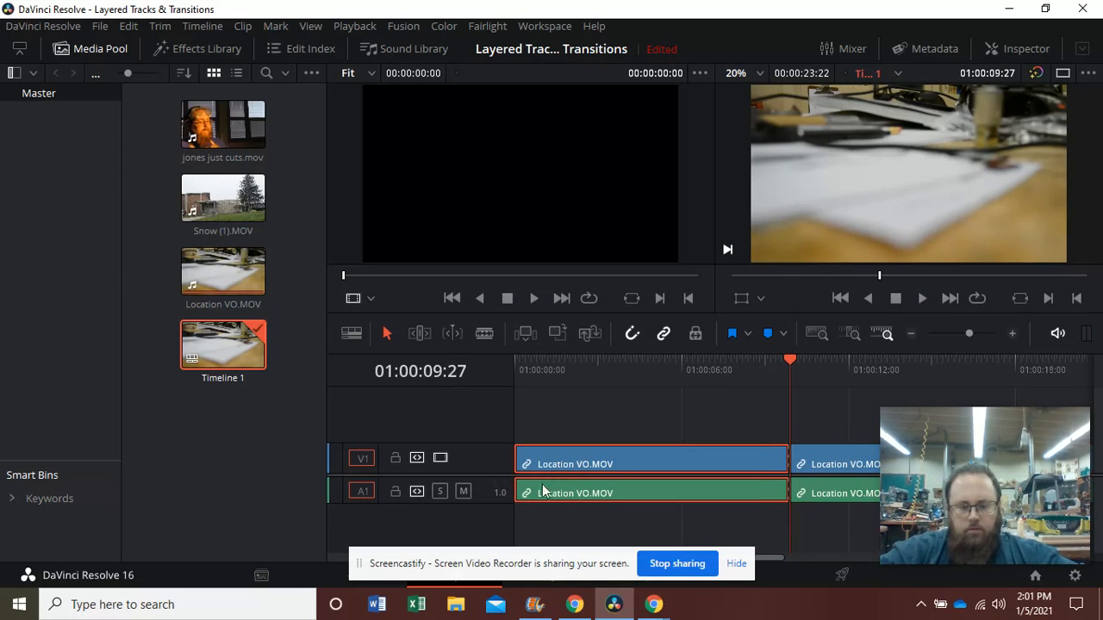
key(Delete)
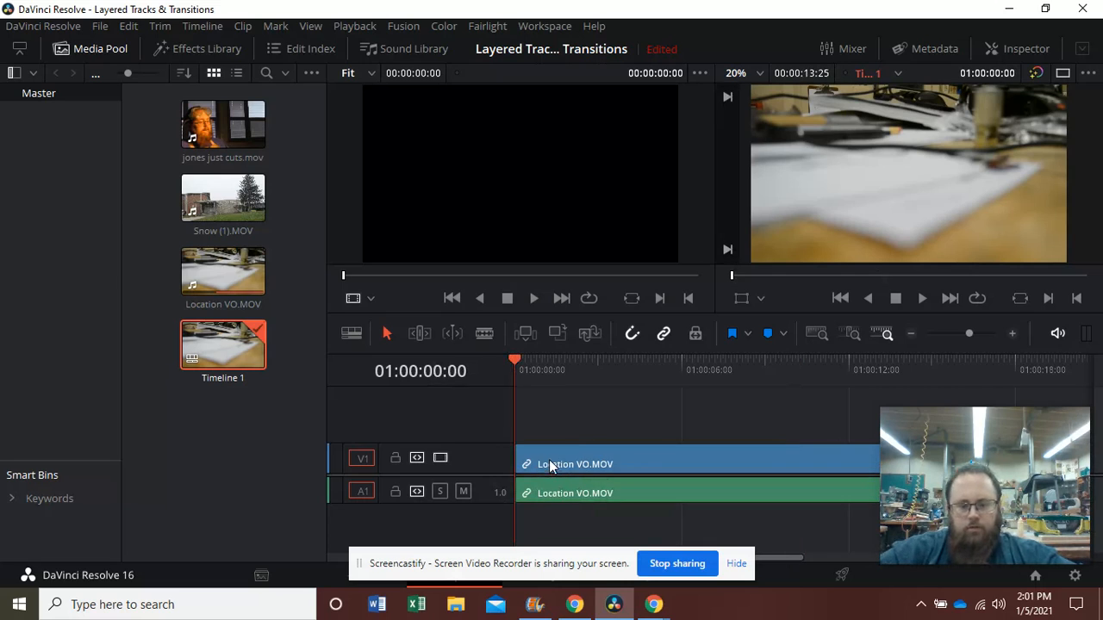
Step: Play the remaining Location VO clip, split it at 01:00:03:11 and delete everything after the cut
click(920, 300)
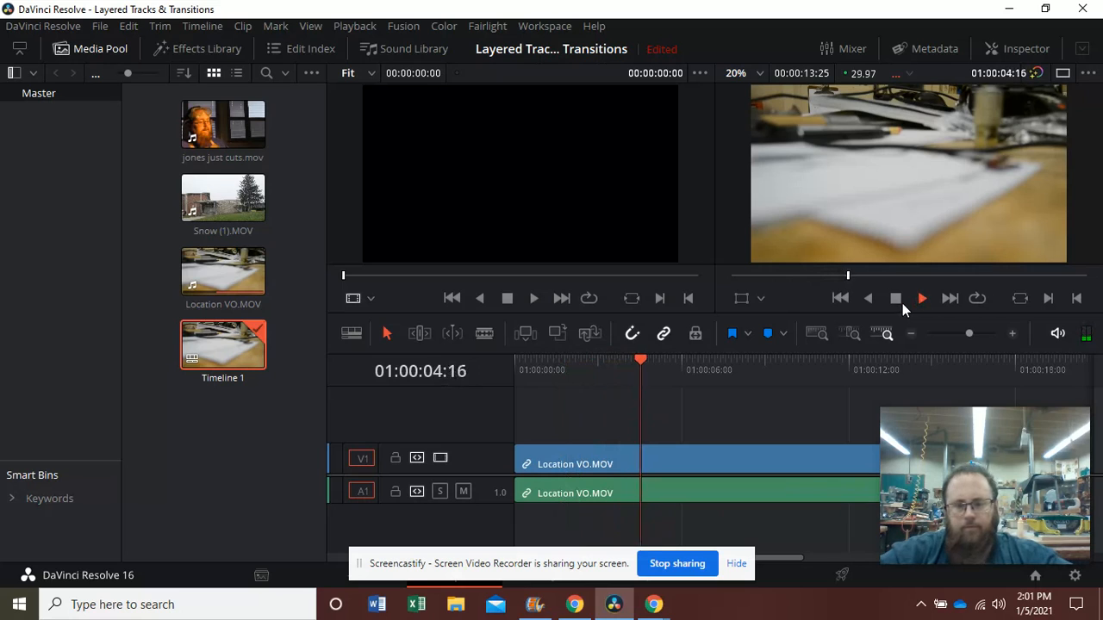
click(898, 300)
drag(656, 360, 609, 379)
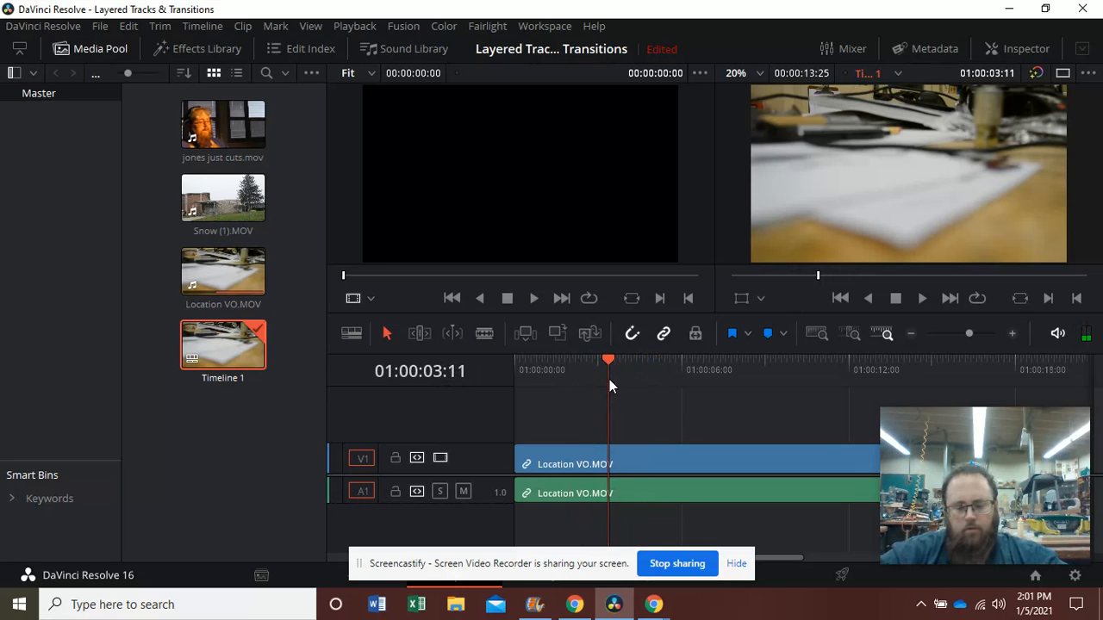
key(ctrl+b)
click(667, 462)
key(Delete)
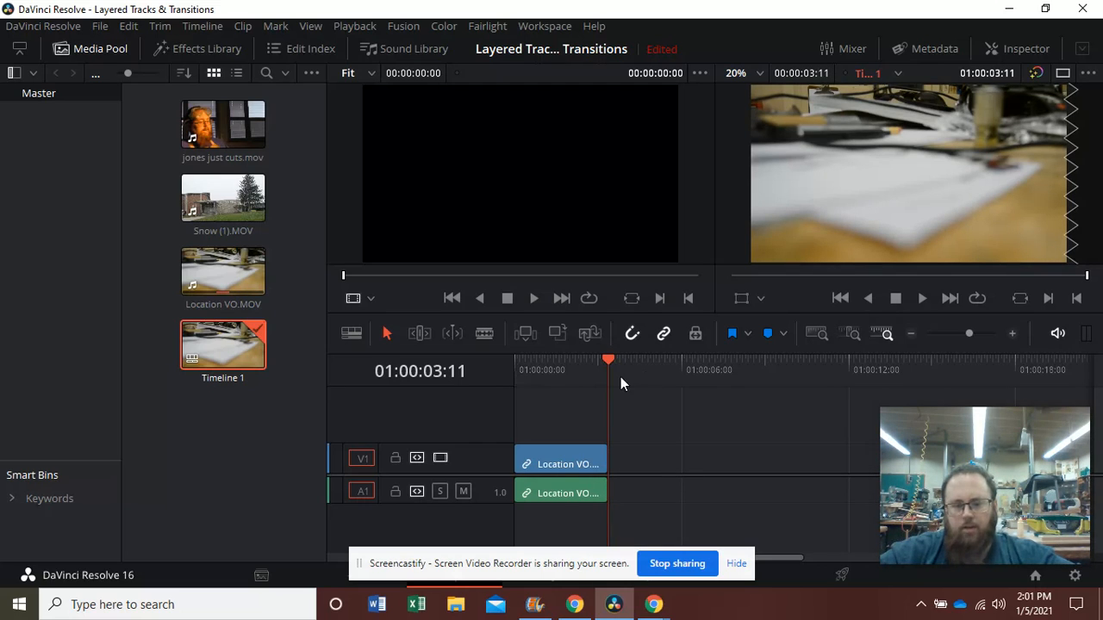
Step: Play the trimmed Location VO clip from the beginning twice to check the voice-over
drag(609, 361, 486, 366)
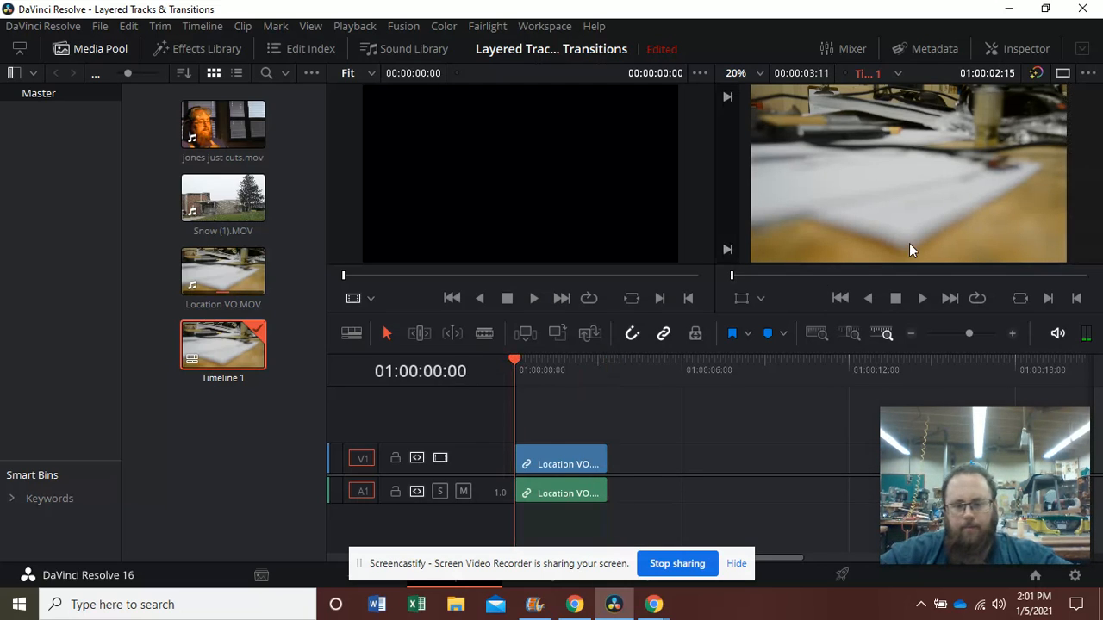
click(922, 298)
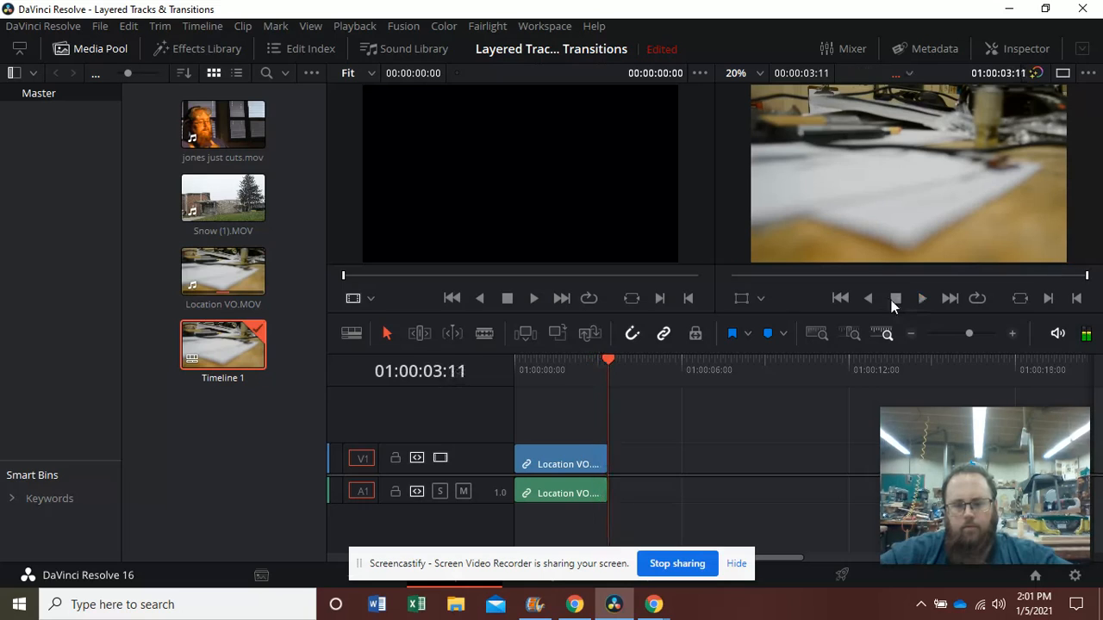
drag(610, 357, 475, 379)
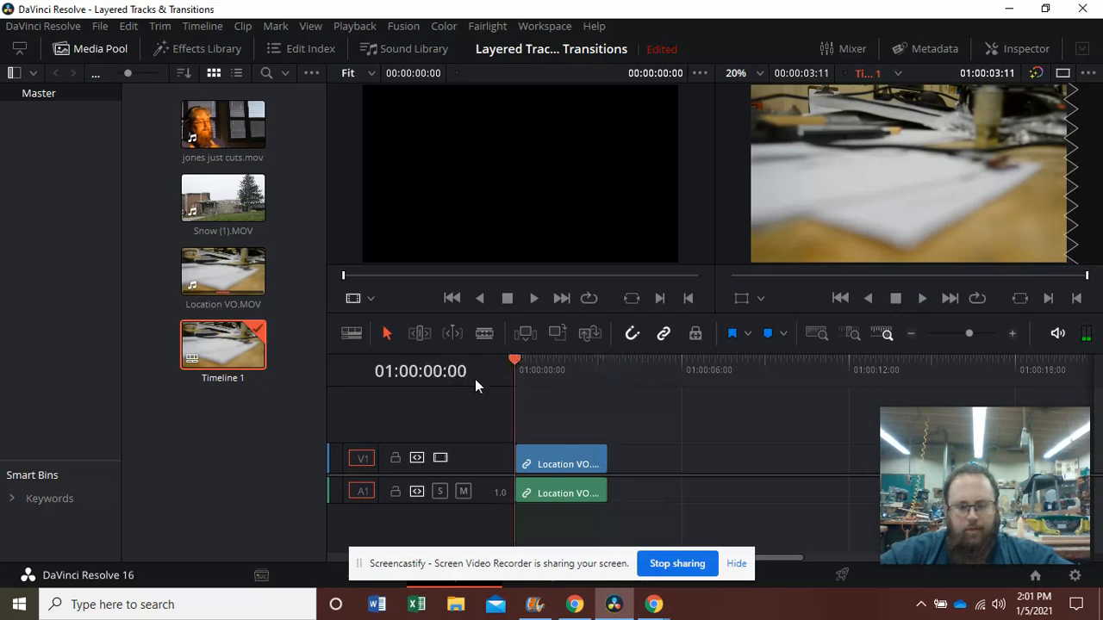
click(923, 298)
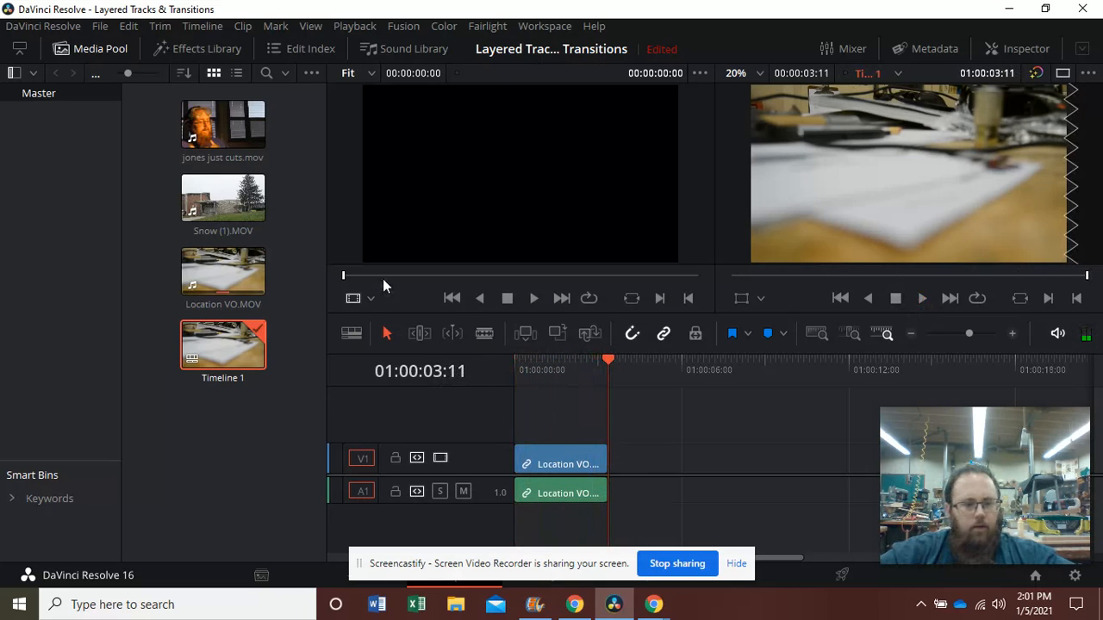
Step: Place Snow (1).MOV on a second video track overlapping the Location VO clip, and move the playhead to 01:00:01:29
drag(231, 205, 550, 422)
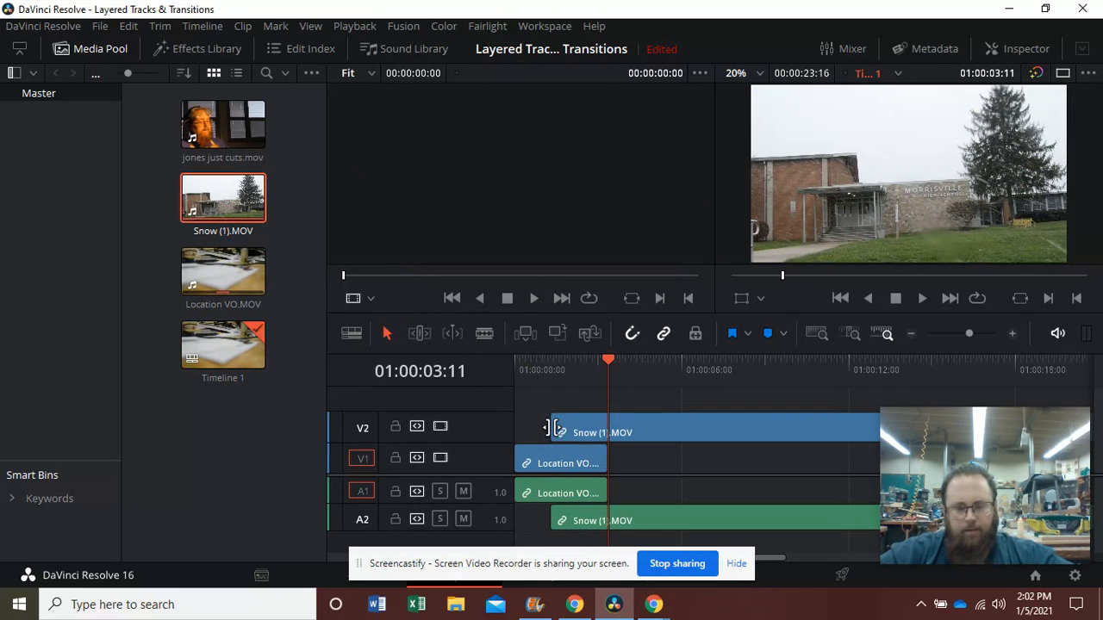
drag(609, 364, 569, 372)
click(585, 372)
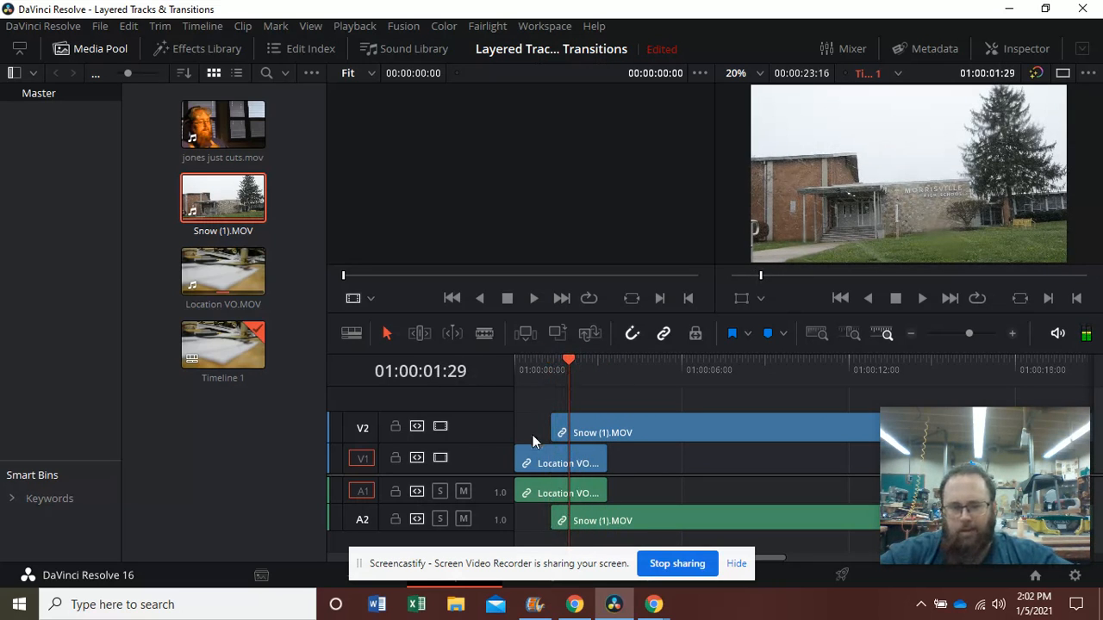
Step: Trim the start of the Snow (1) clip to the playhead and move the clip to the beginning of the timeline
drag(553, 426, 583, 425)
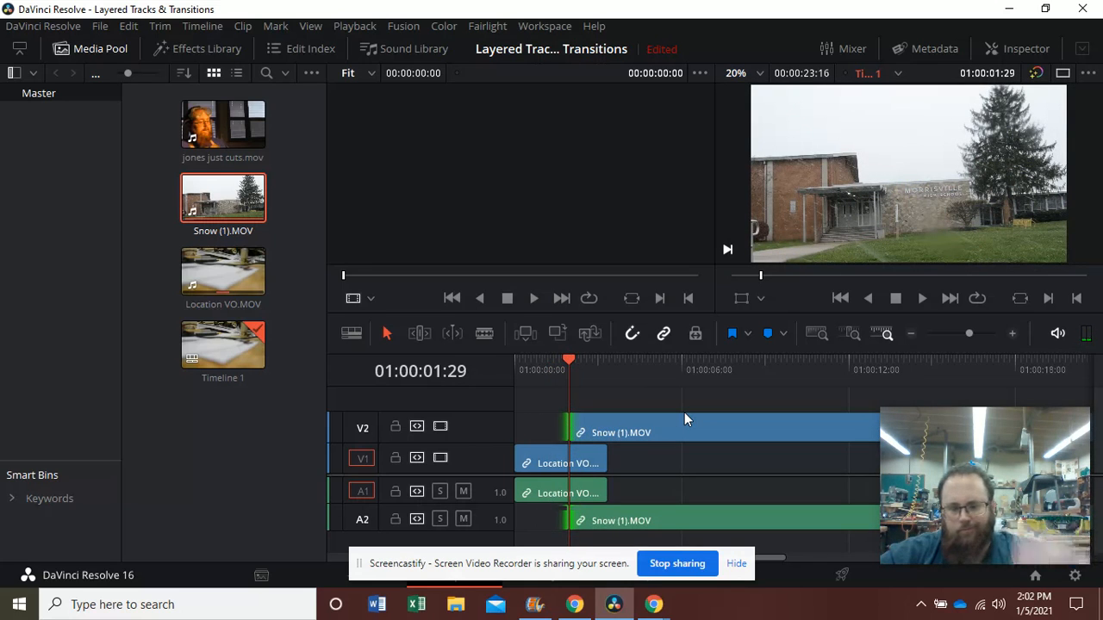
drag(690, 419, 637, 426)
key(Home)
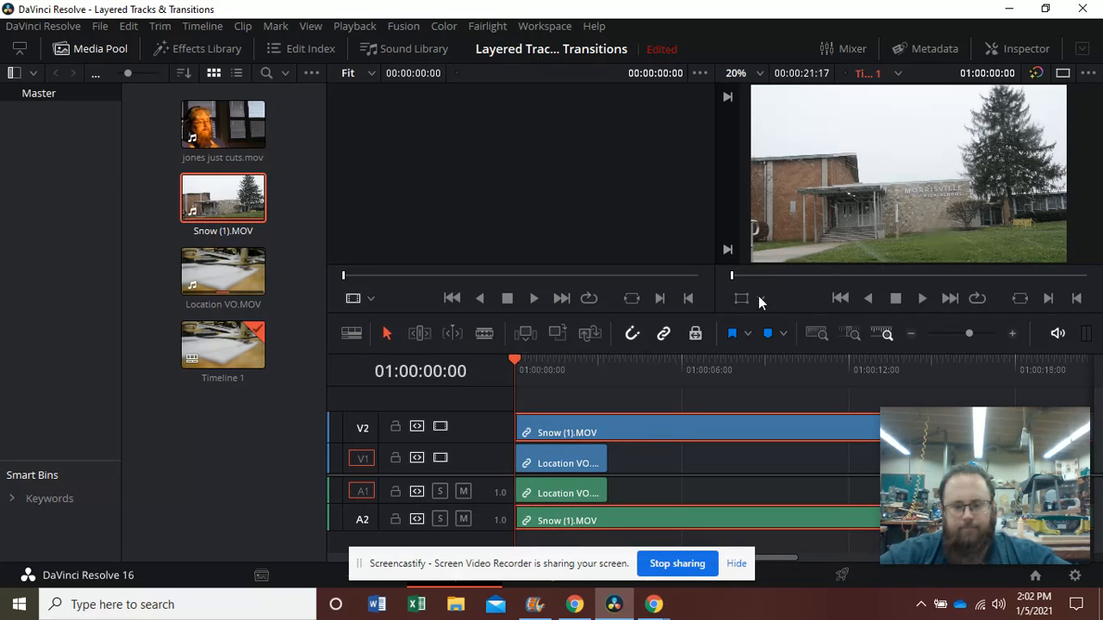
Step: Shift the Location VO clip about half a second later beneath the Snow (1) clip and play the layered timeline
drag(579, 461, 593, 463)
click(916, 297)
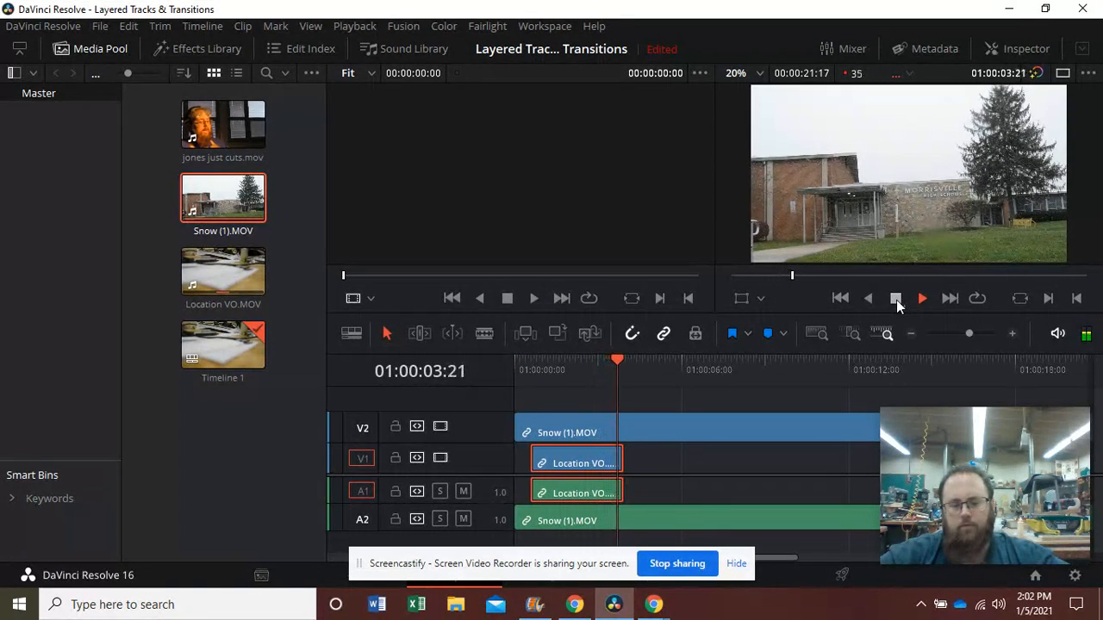
Step: Stop playback, split the Snow (1) clip at 01:00:05:03 and delete the portion after the cut
click(896, 299)
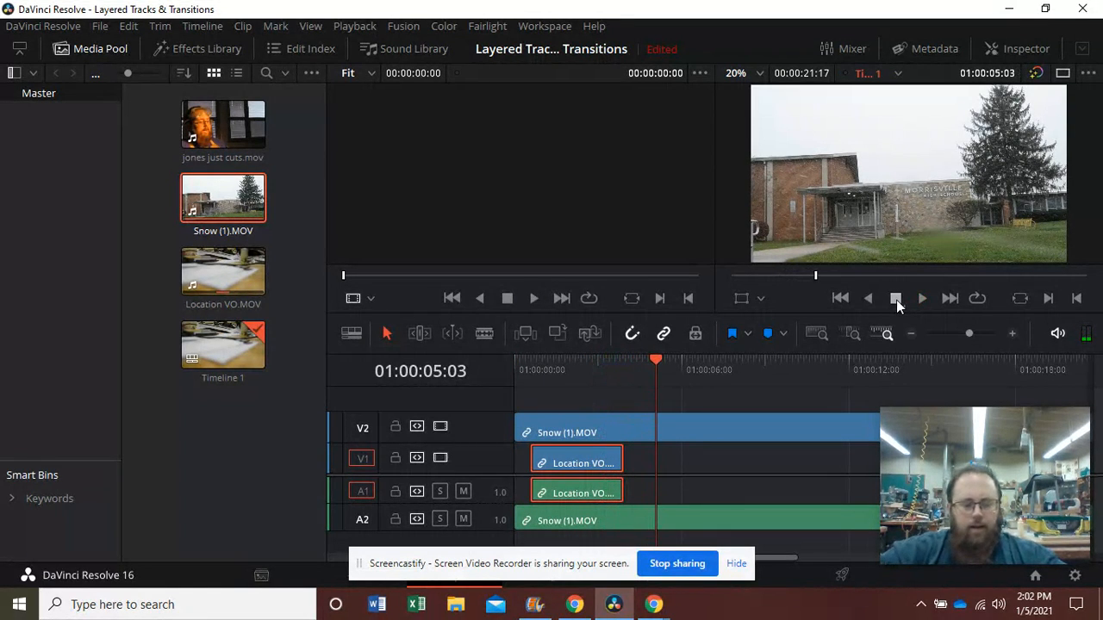
key(ctrl+b)
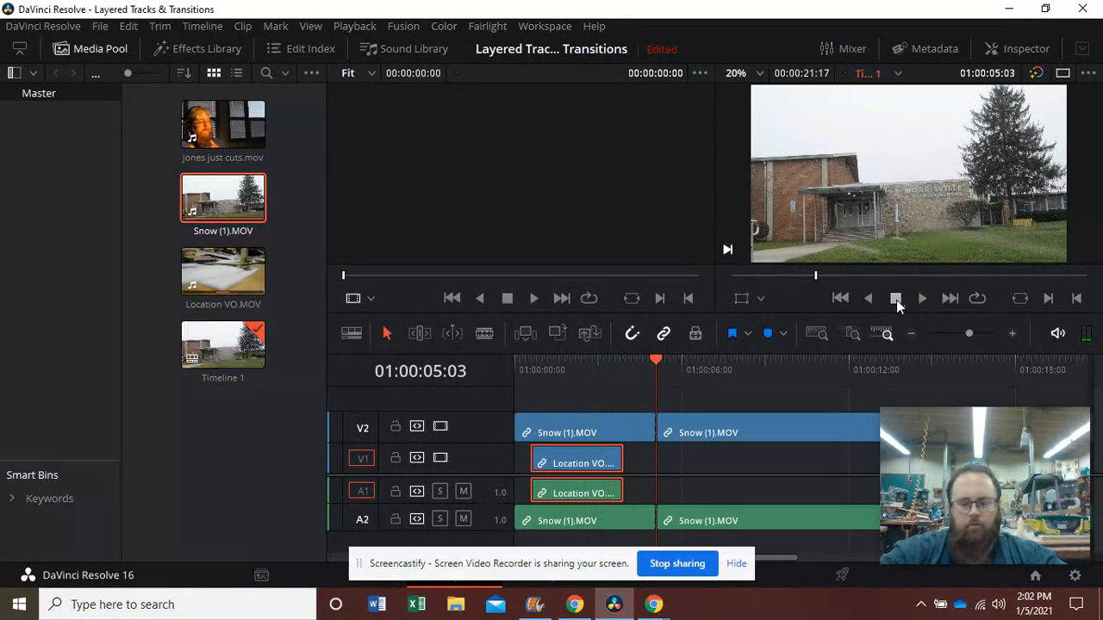
click(763, 422)
key(Delete)
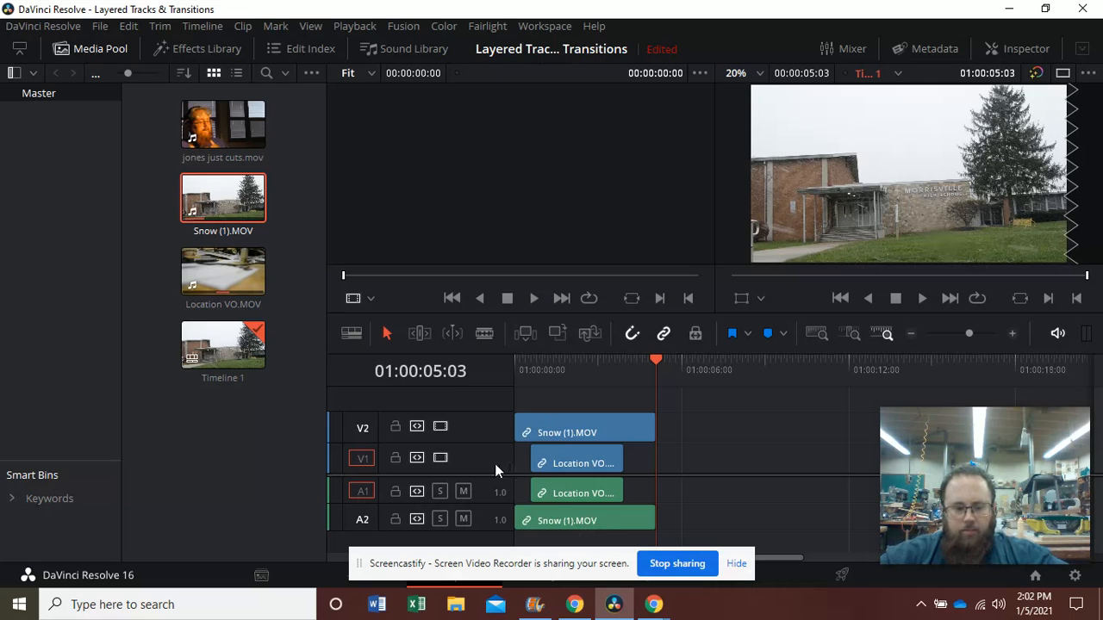
Step: Mute audio track A1 and play the timeline from 01:00:00:17 to hear only the Snow (1) audio
click(463, 491)
click(532, 368)
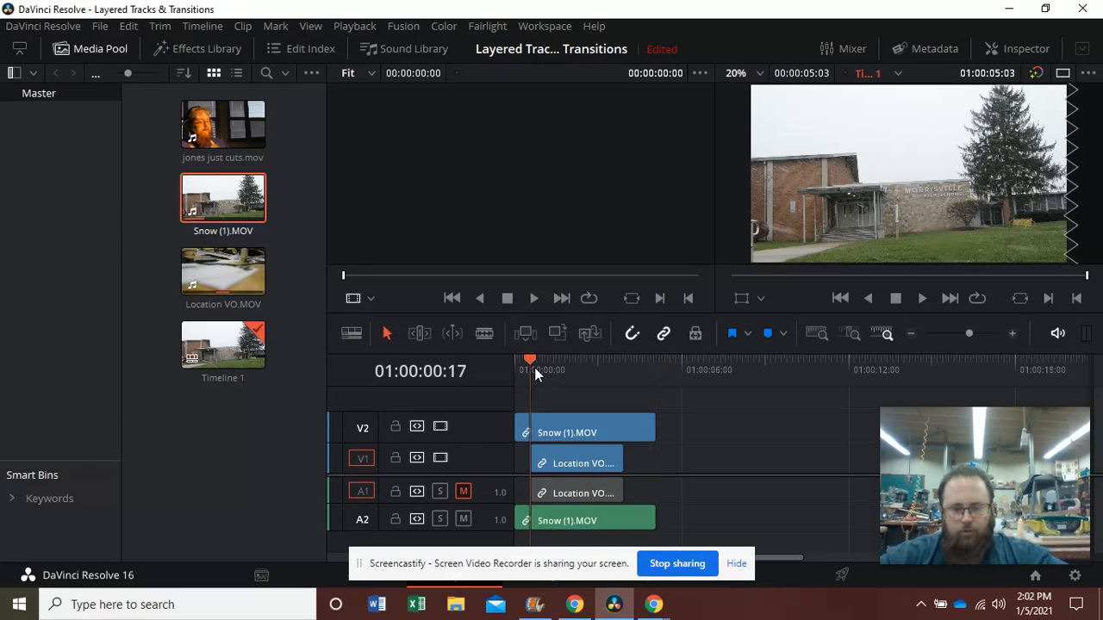
click(920, 302)
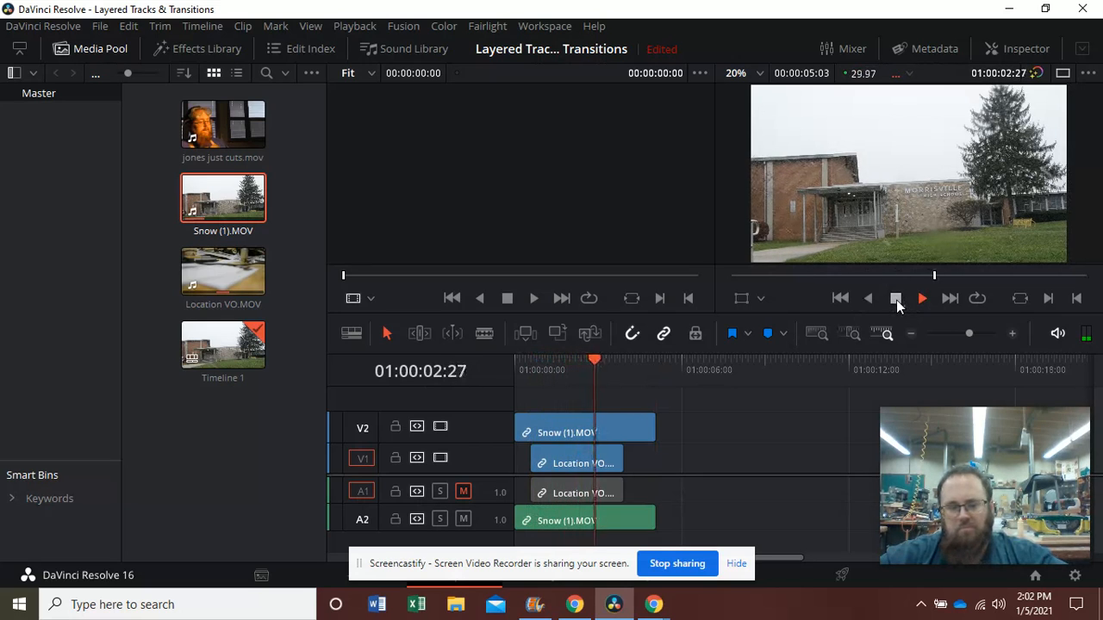
click(896, 300)
Step: Unmute A1, mute A2 and play from the start of the Location VO clip to hear only the voice-over
click(463, 492)
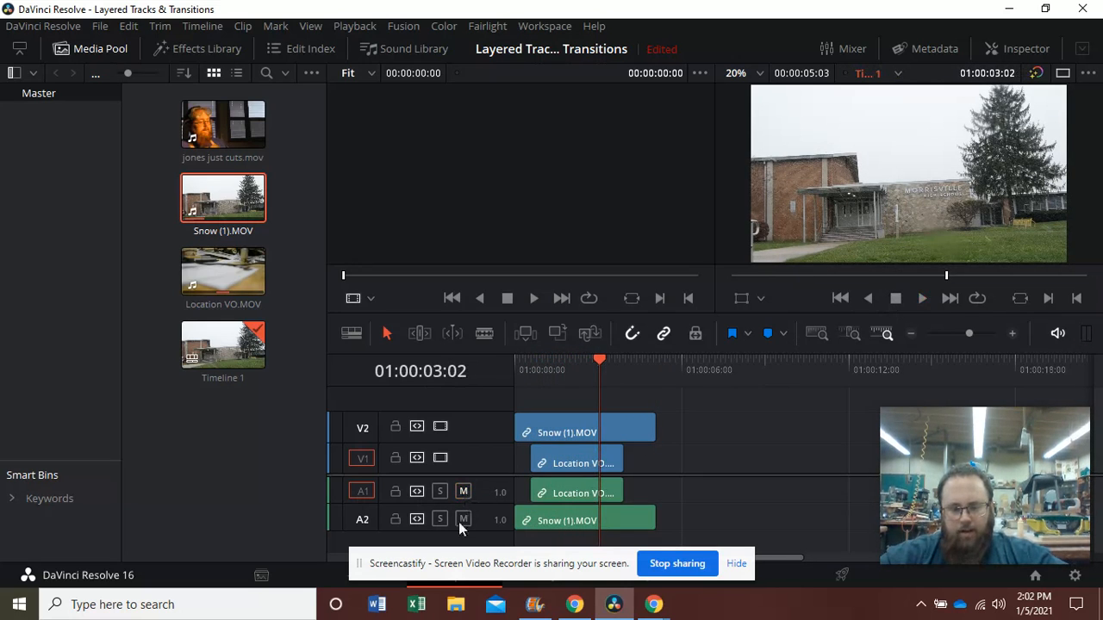
click(463, 519)
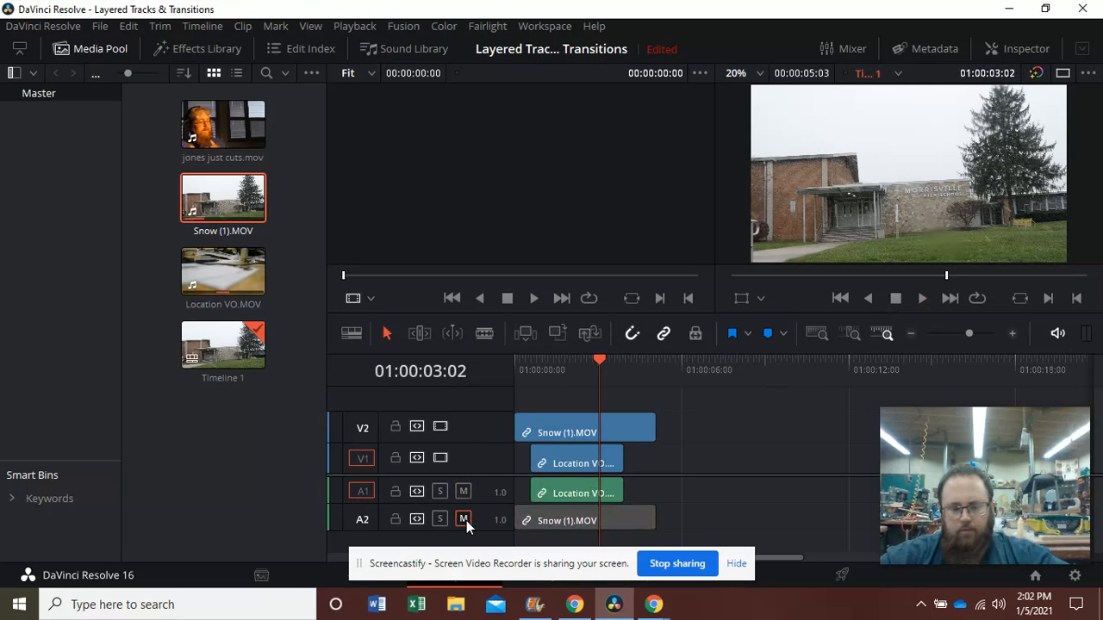
click(531, 364)
click(919, 298)
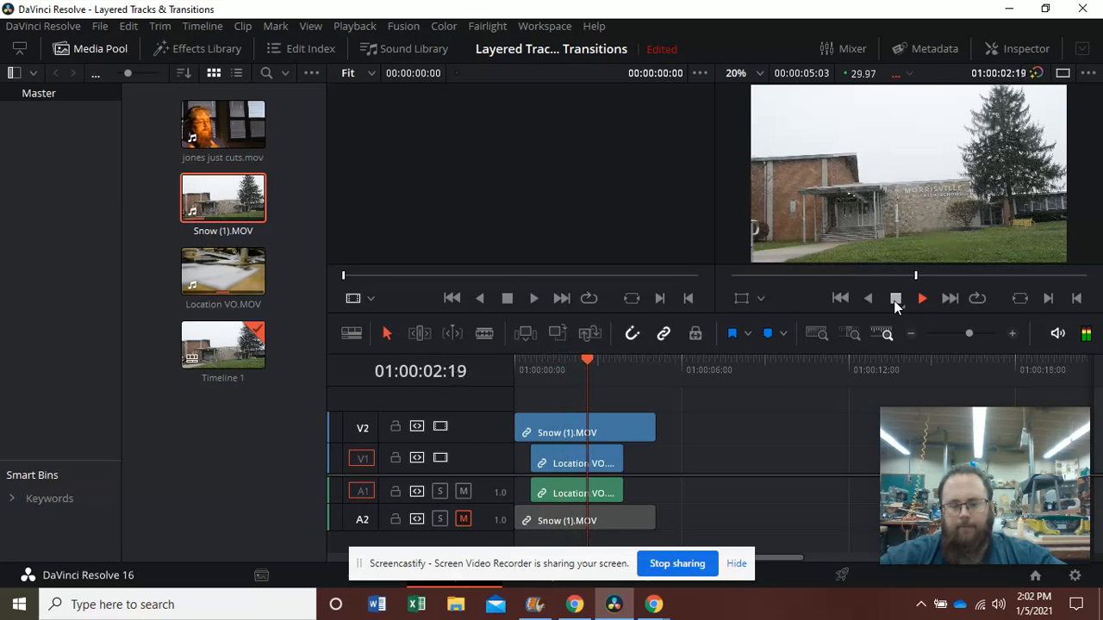
click(895, 299)
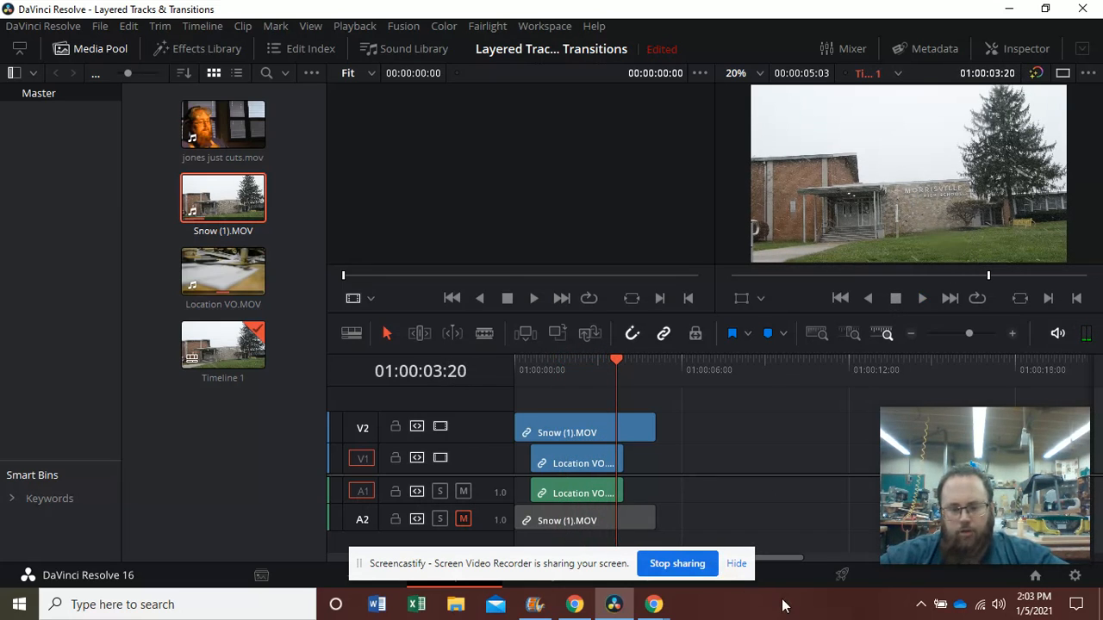
Step: On the Fairlight page, unmute Audio 2 and lower the volume of the Snow (1) audio clip
click(757, 586)
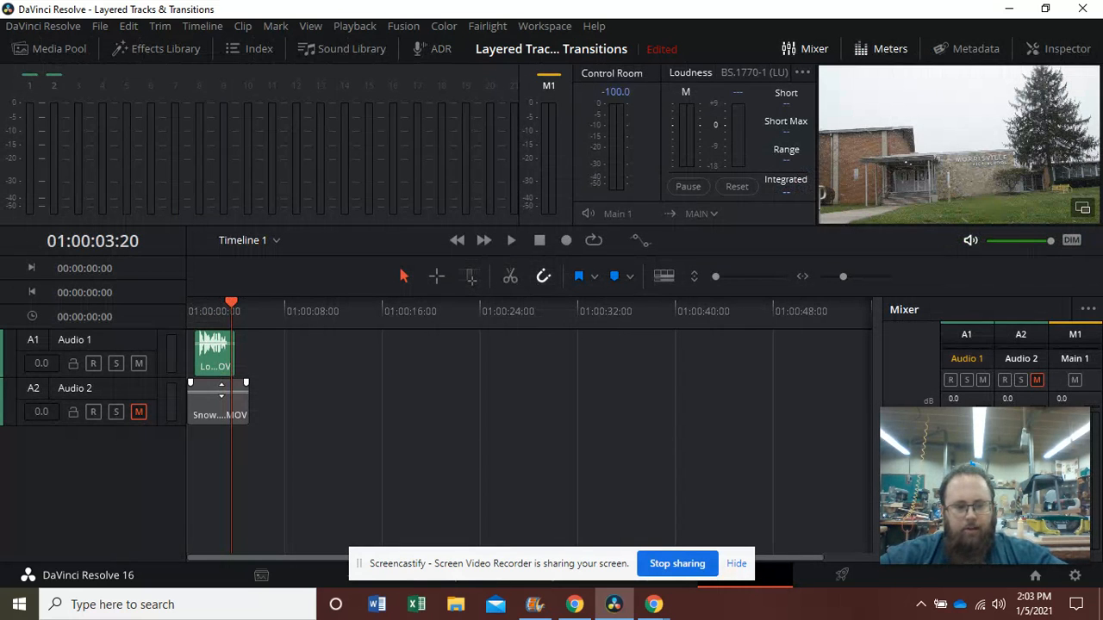
click(145, 410)
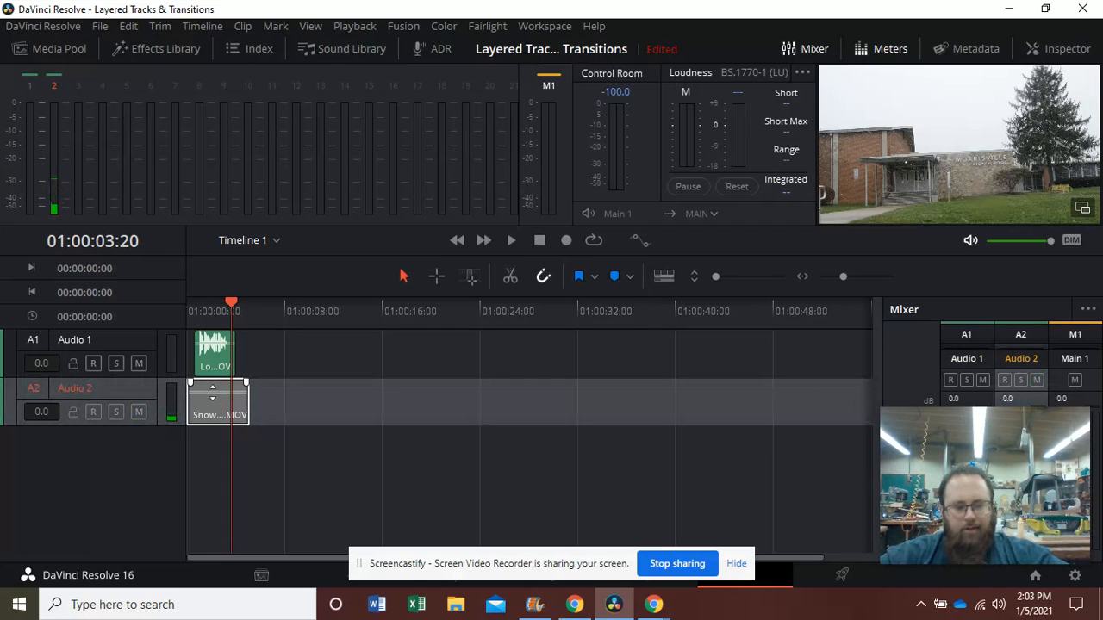
drag(212, 394, 211, 424)
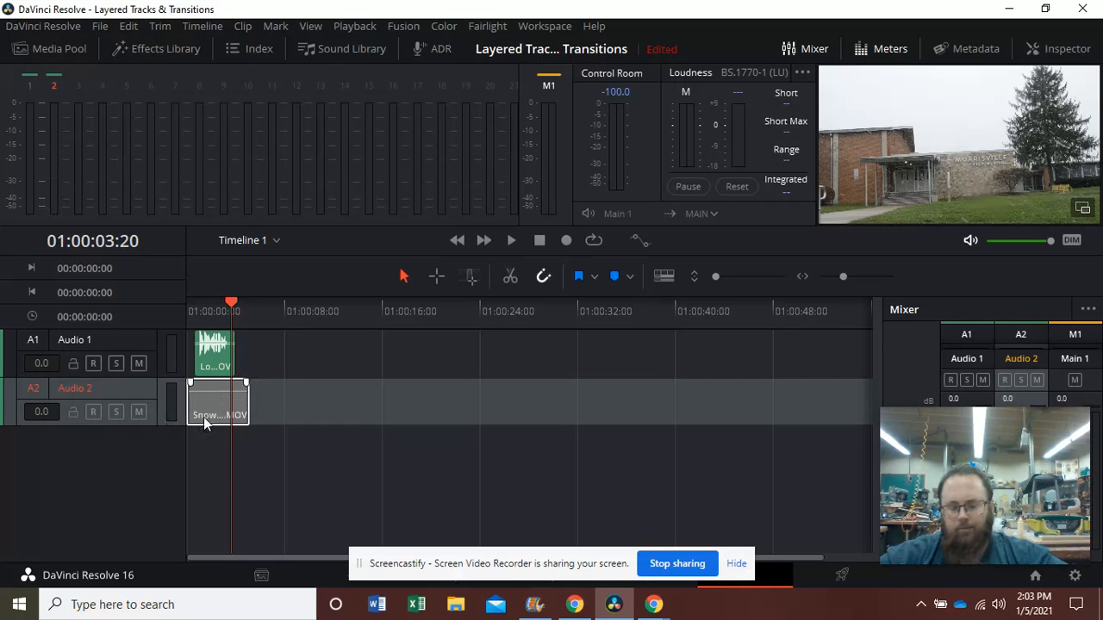
Step: Move the screen-sharing notice off the page switcher and return to the Edit page
click(572, 592)
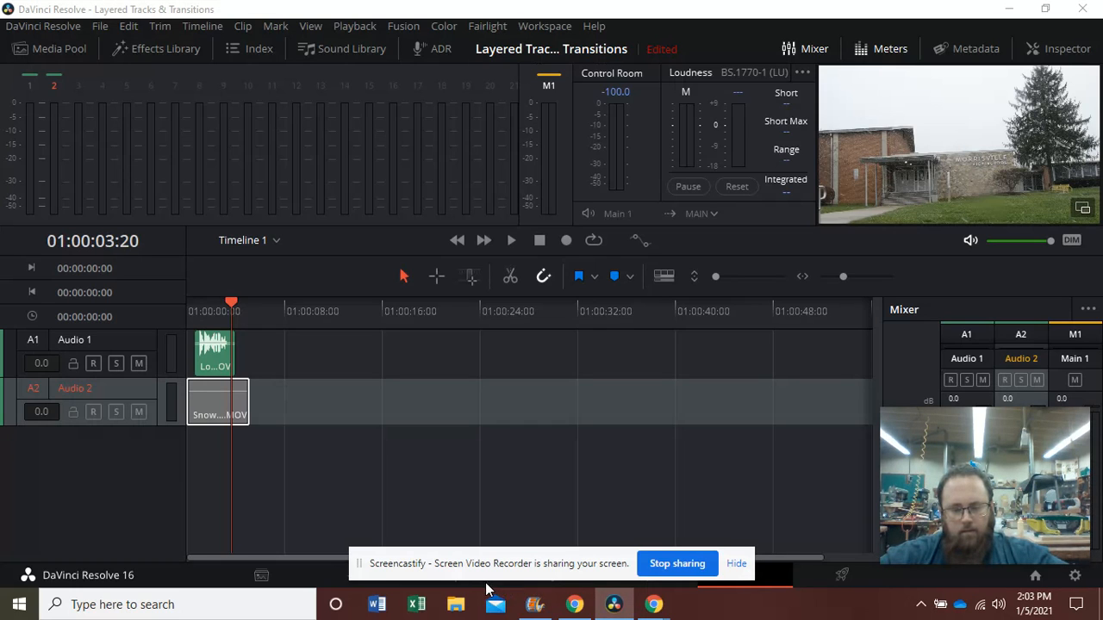
click(330, 574)
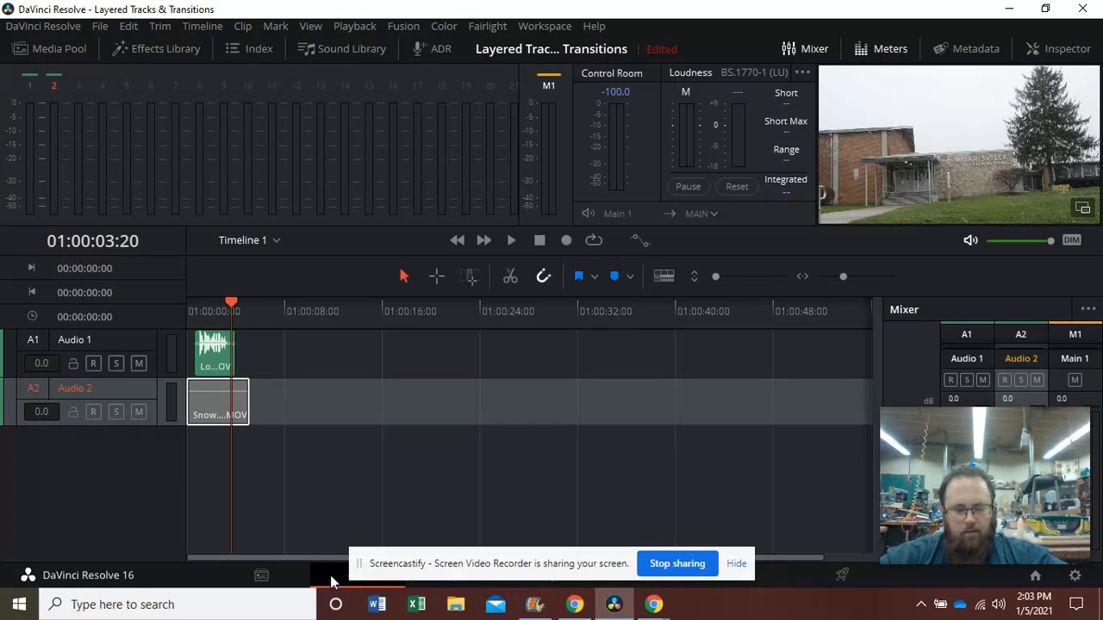
click(333, 577)
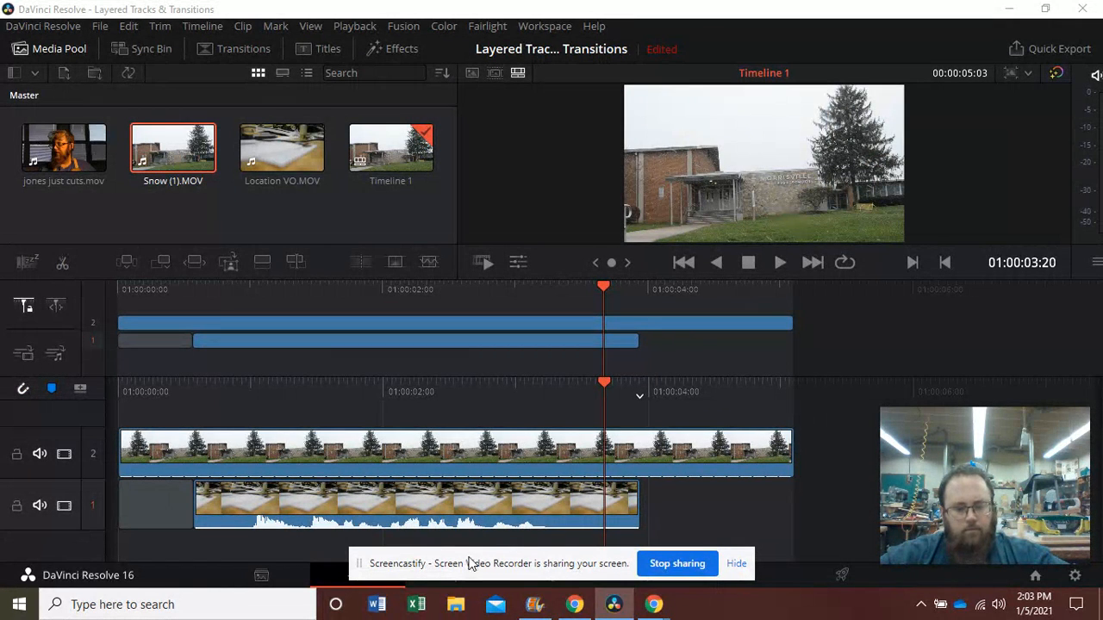
drag(468, 564, 507, 544)
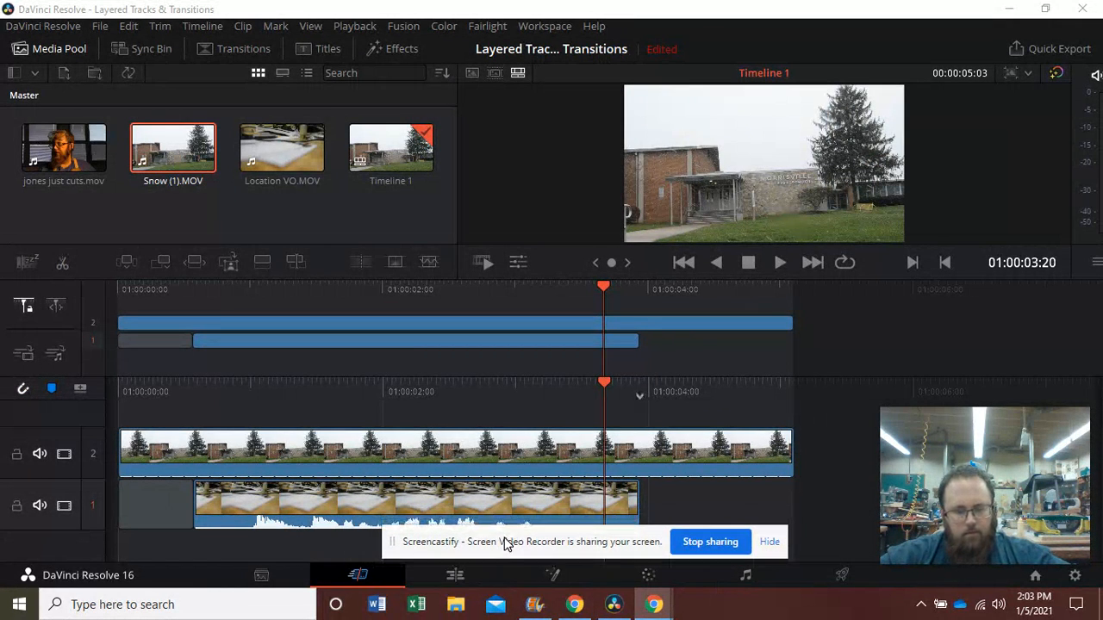
click(459, 573)
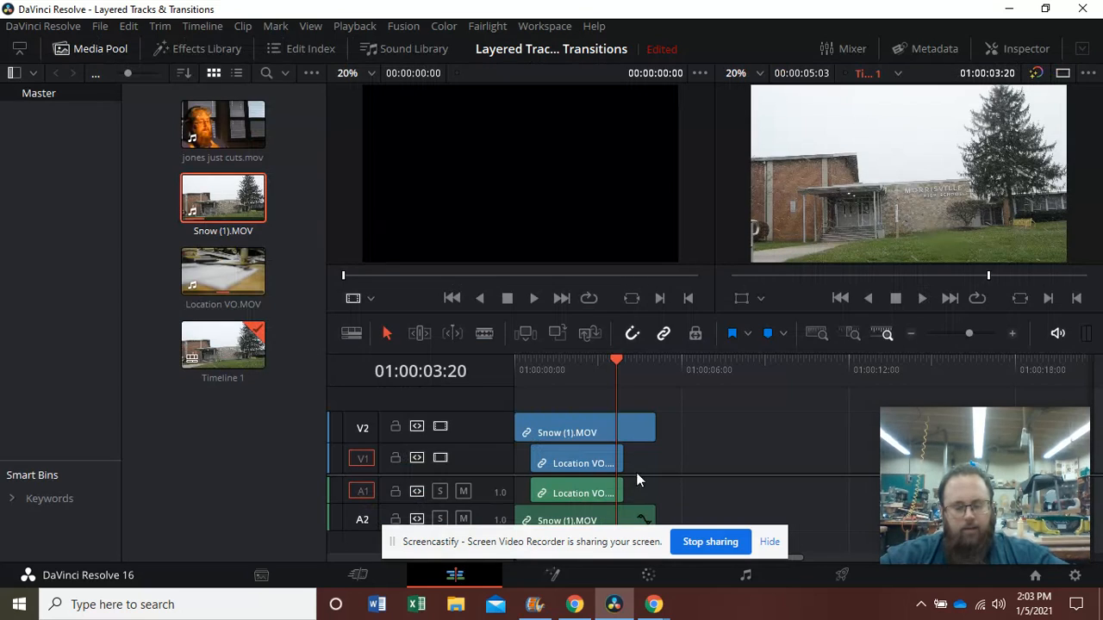
Step: Add jones just cuts.mov to track V2 after the Snow (1) clip, leaving a gap of just over a second between them
click(223, 125)
drag(223, 125, 701, 430)
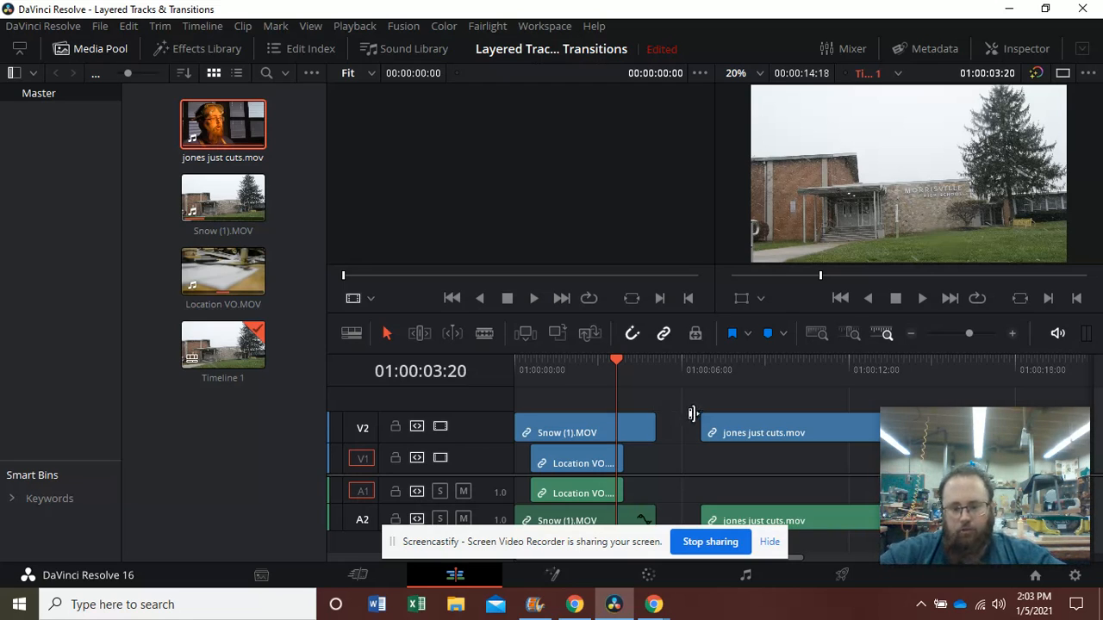
drag(729, 429, 685, 430)
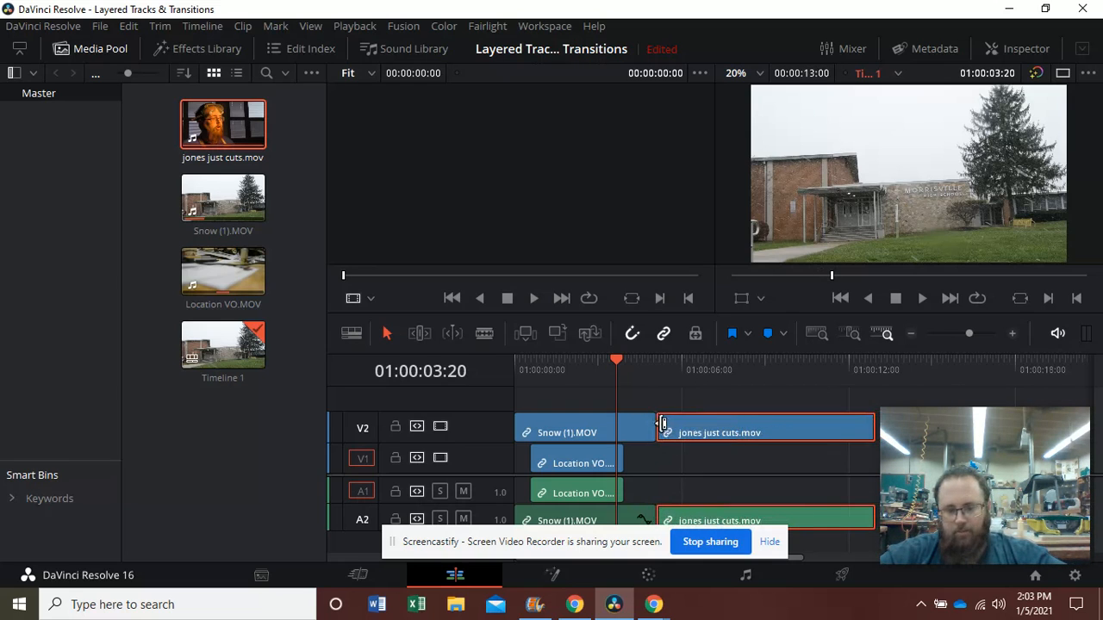
drag(680, 431, 716, 431)
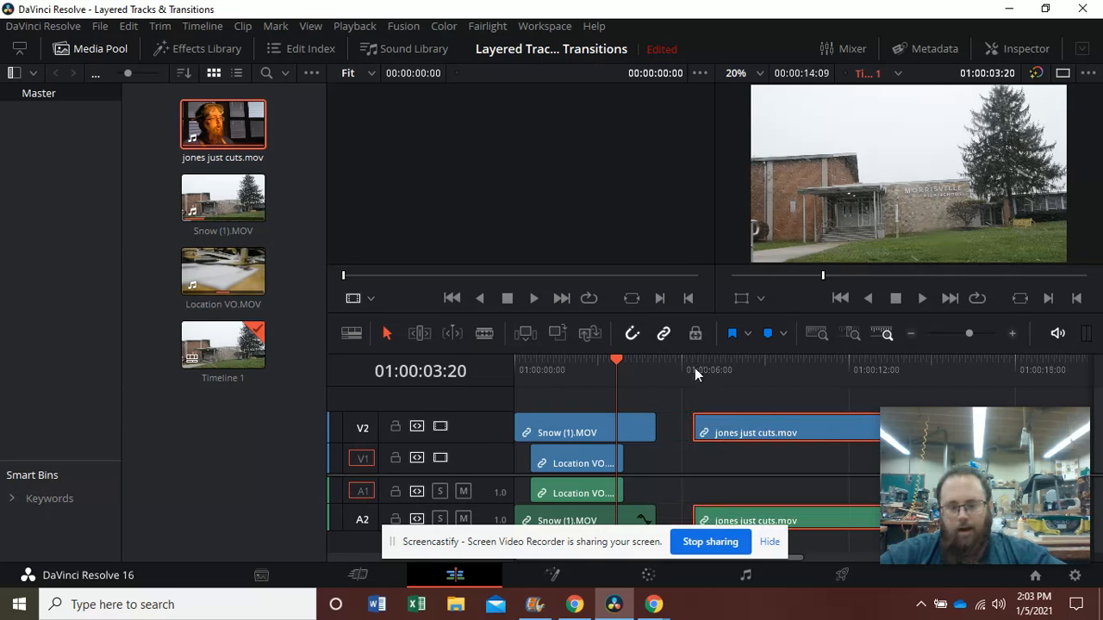
Step: Trim the start of the jones just cuts clip to 01:00:07:08 and move the clip against the end of Snow (1)
click(690, 366)
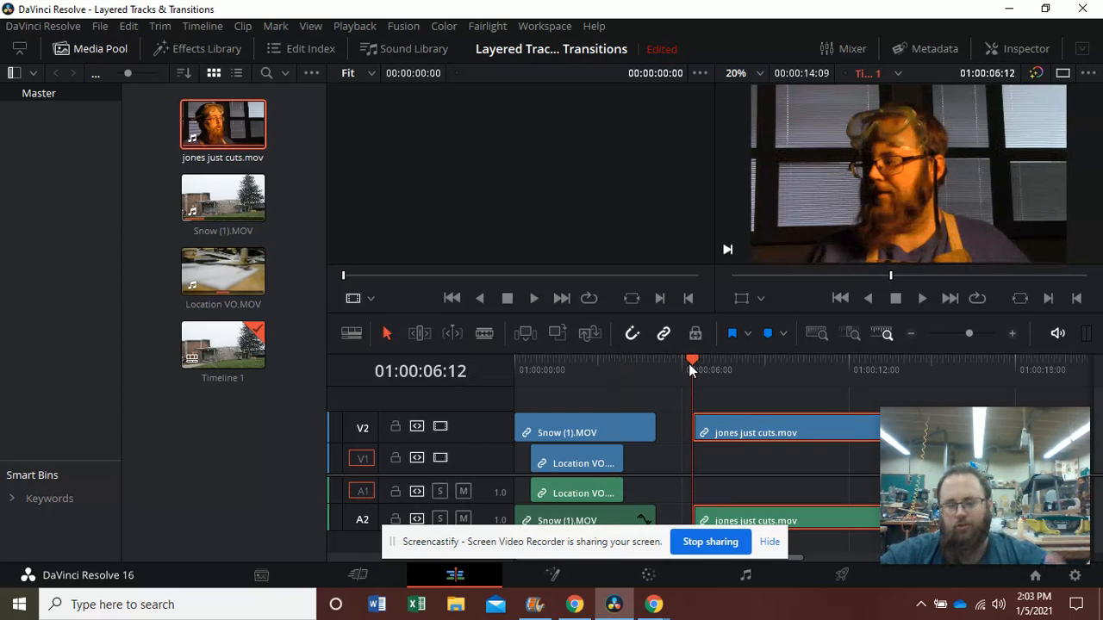
key(Right)
key(Right)
key(Right)
key(Right)
key(Right)
key(Right)
key(Right)
key(Right)
key(Right)
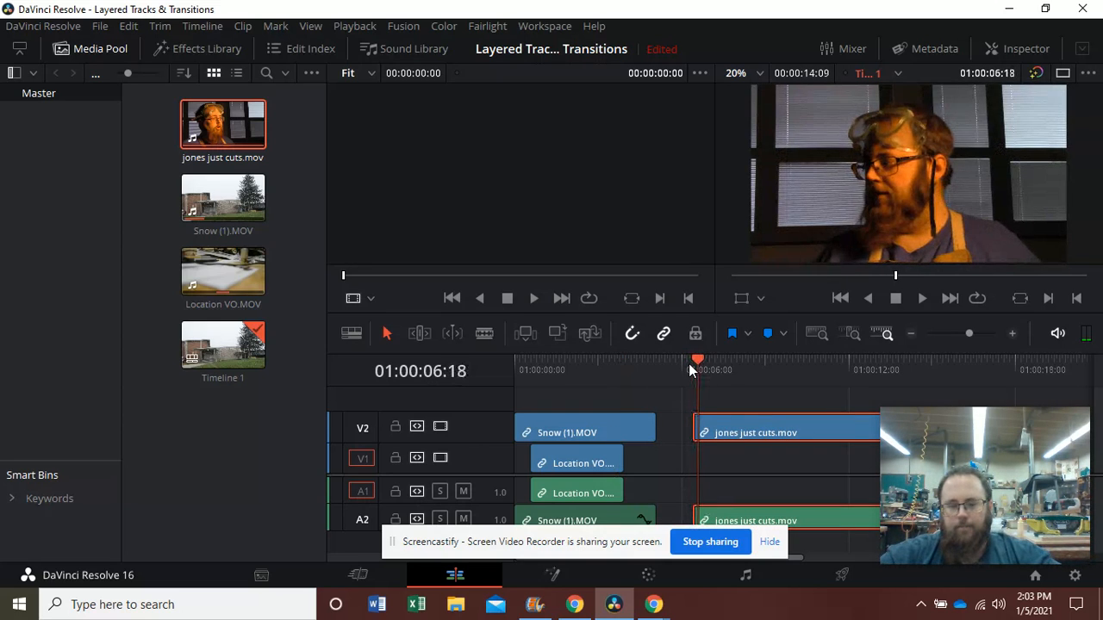
key(Right)
key(Right)
key(Right)
key(Right)
key(Right)
key(Right)
key(Right)
key(Right)
key(Right)
key(Right)
key(Right)
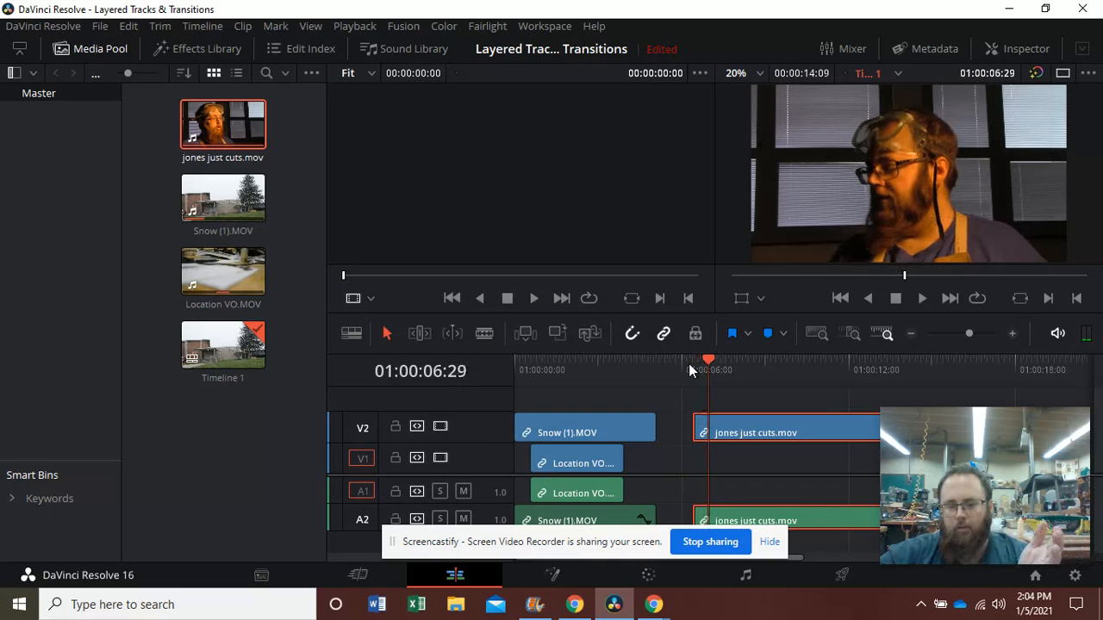
key(Right)
key(Right)
key(Right)
key(Right)
key(Right)
key(Right)
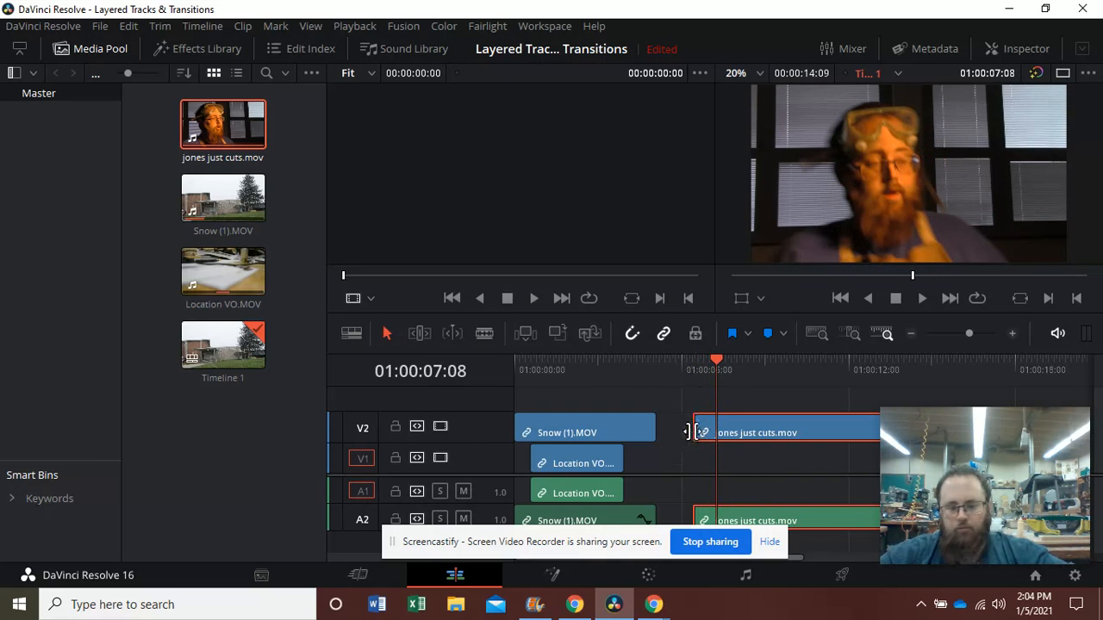
mouse_move(696, 431)
mouse_down()
mouse_move(741, 430)
mouse_move(715, 437)
mouse_up()
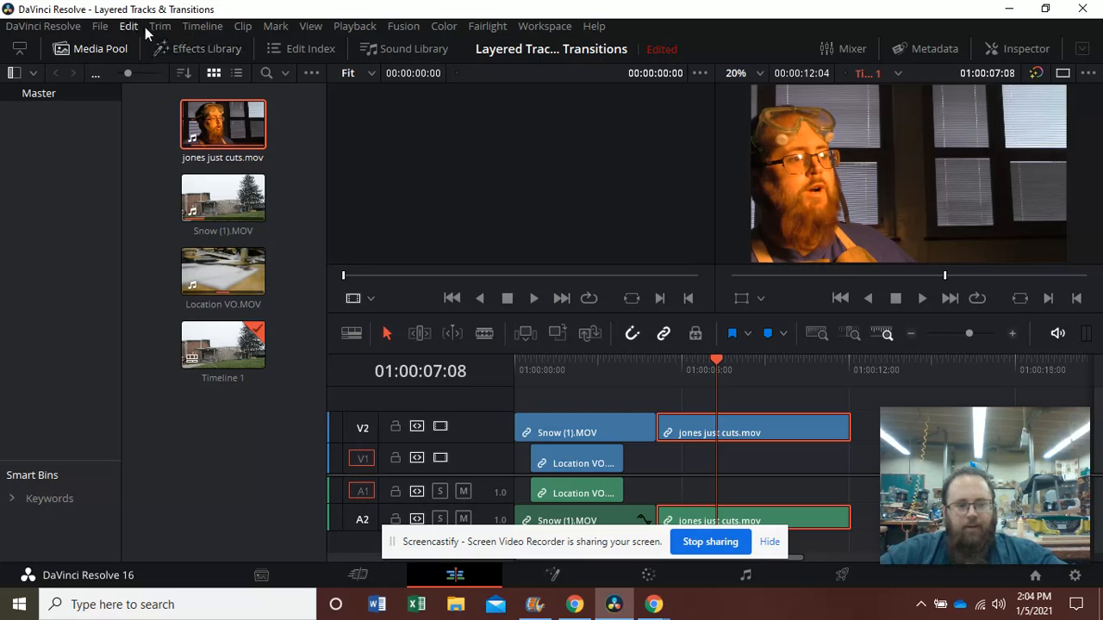
Step: Apply a Cross Dissolve video transition at the cut between Snow (1) and jones just cuts on V2
click(189, 50)
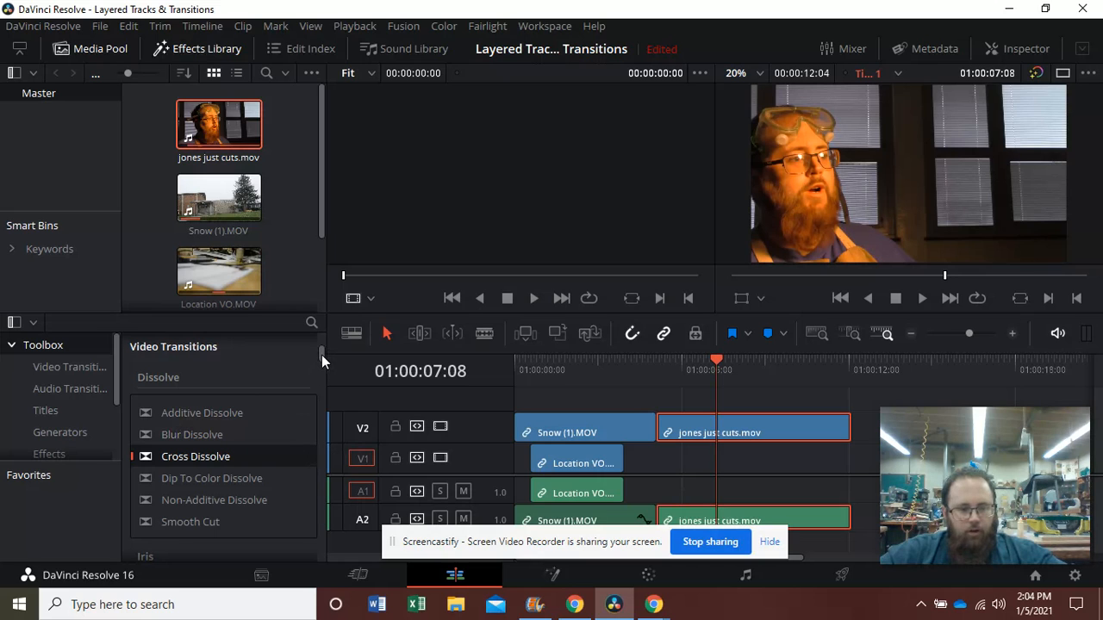
drag(321, 355, 321, 354)
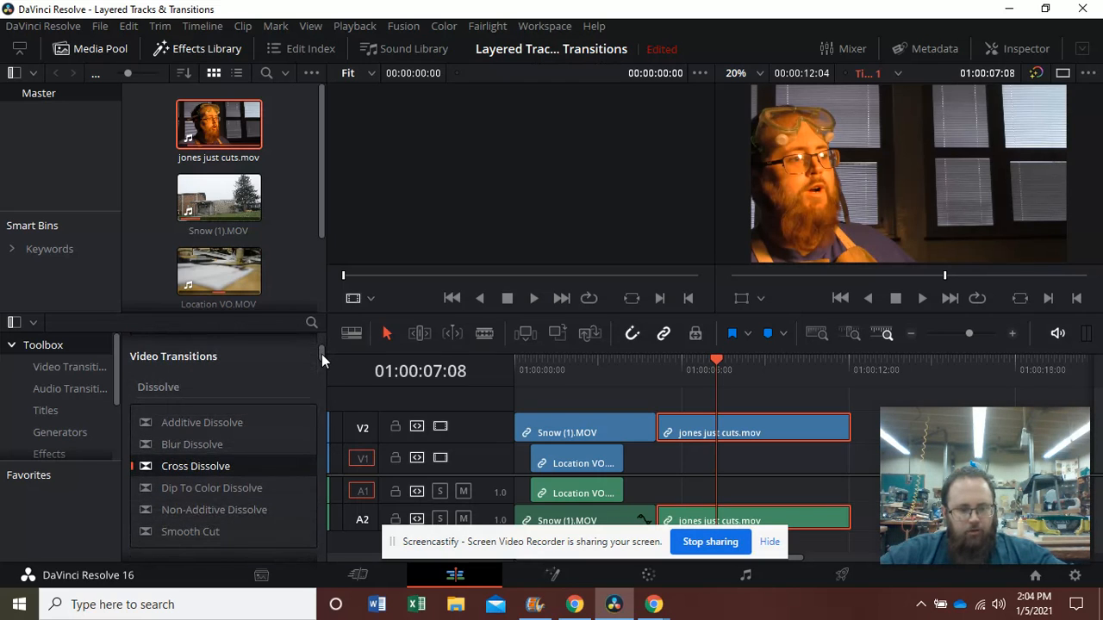
drag(205, 468, 651, 422)
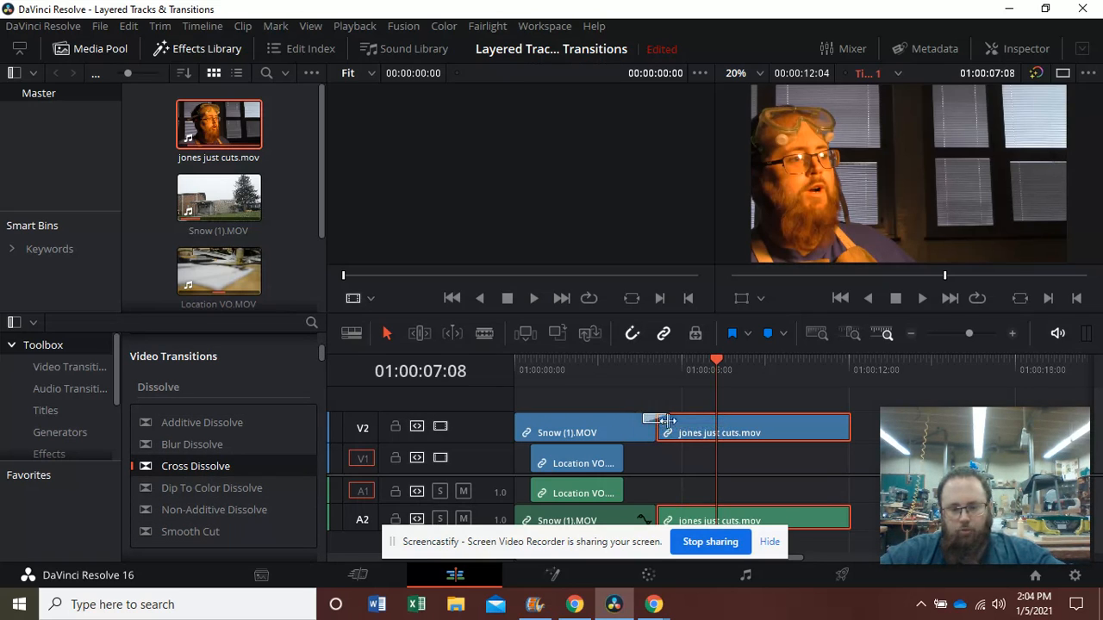
Step: Play through the Cross Dissolve three times, starting shortly before the cut, to check the transition
click(635, 369)
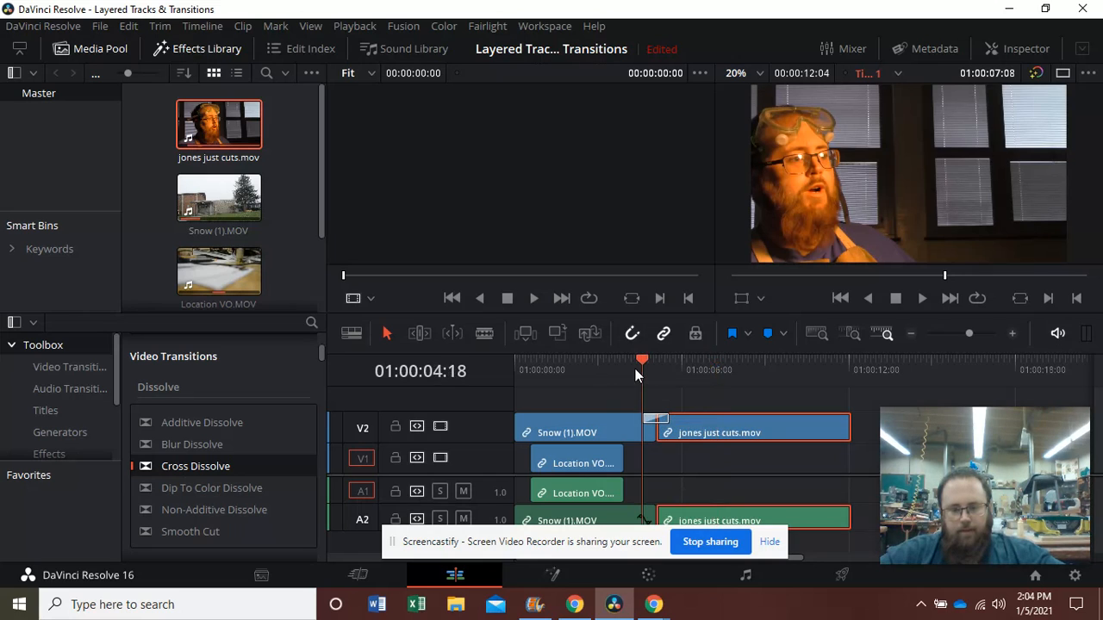
click(626, 366)
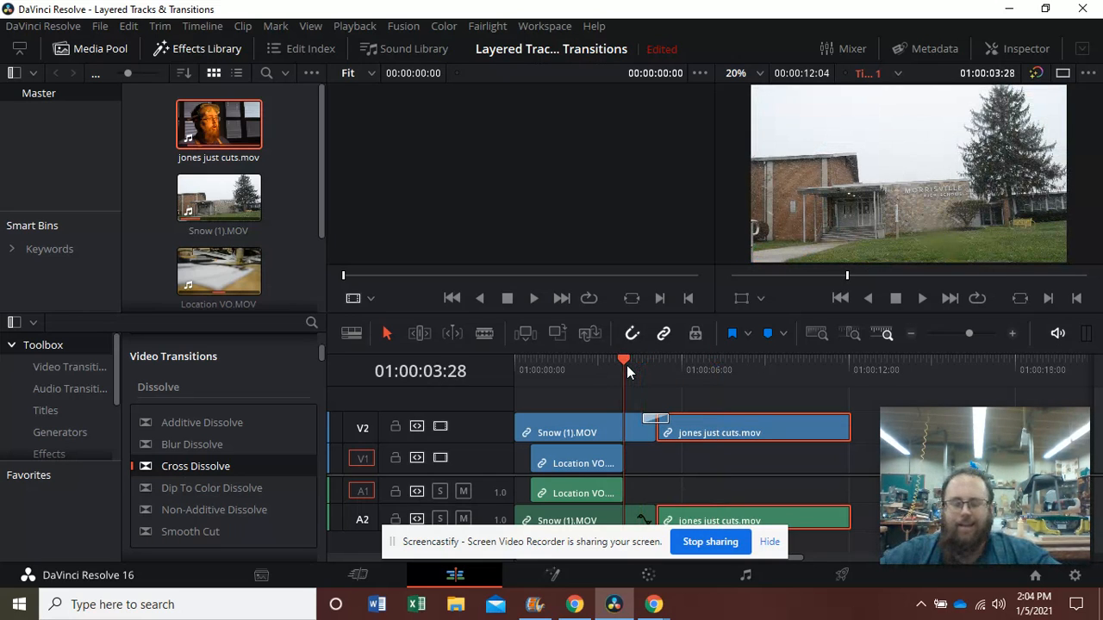
click(920, 299)
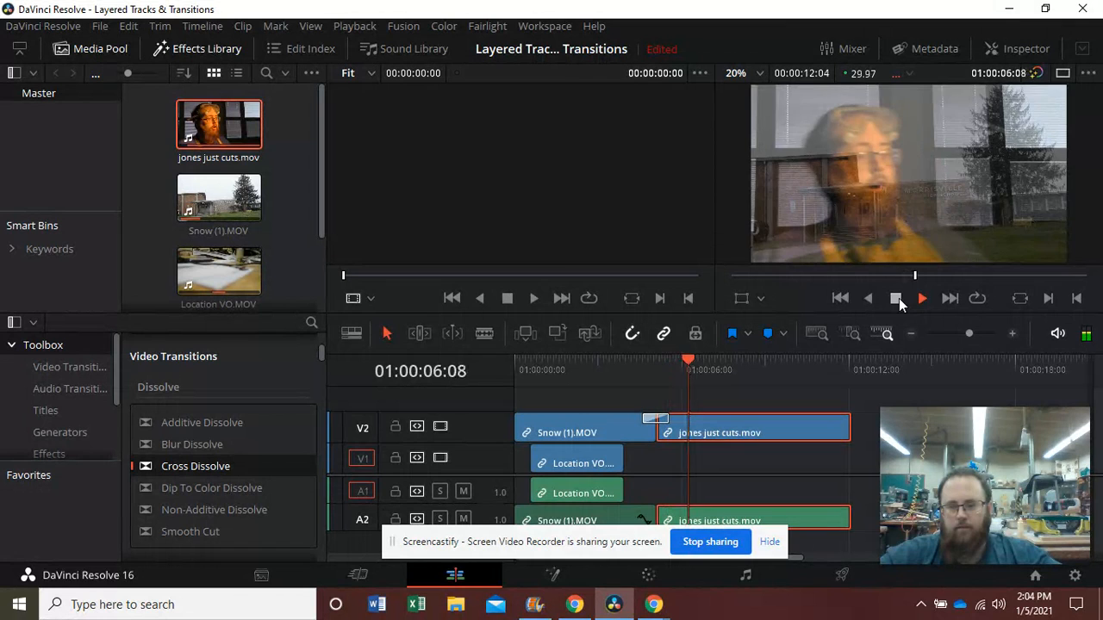
click(897, 298)
click(642, 368)
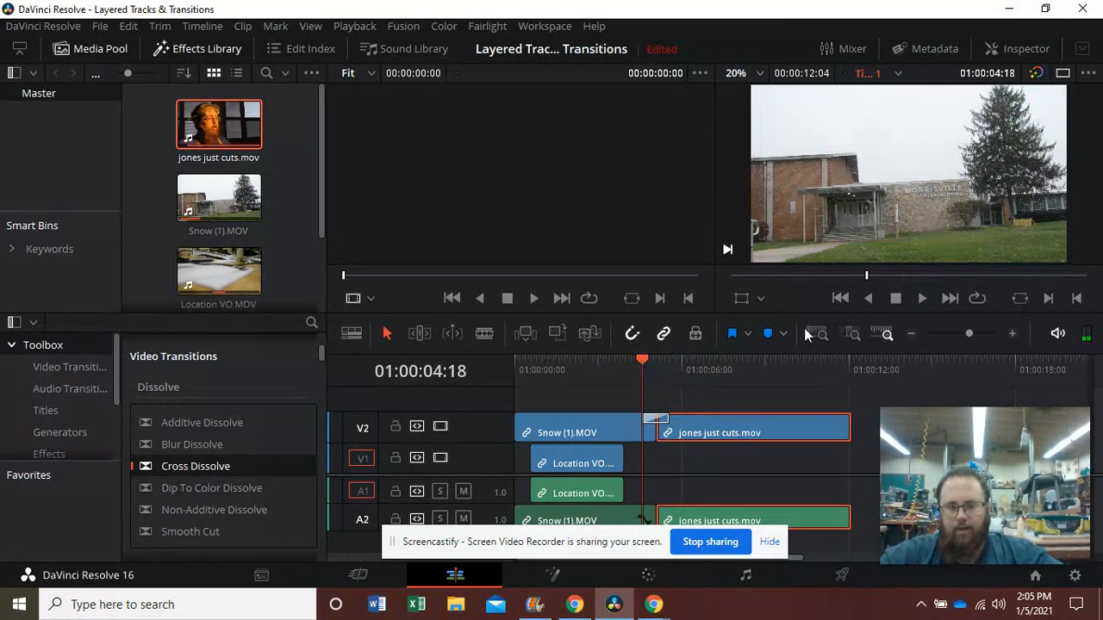
click(923, 298)
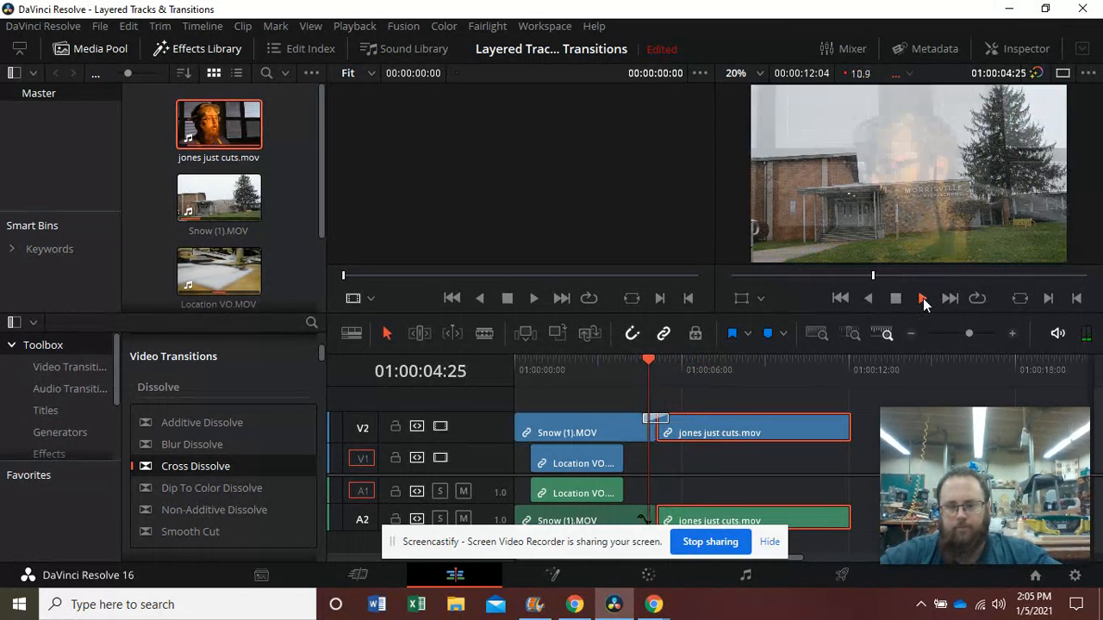
click(896, 298)
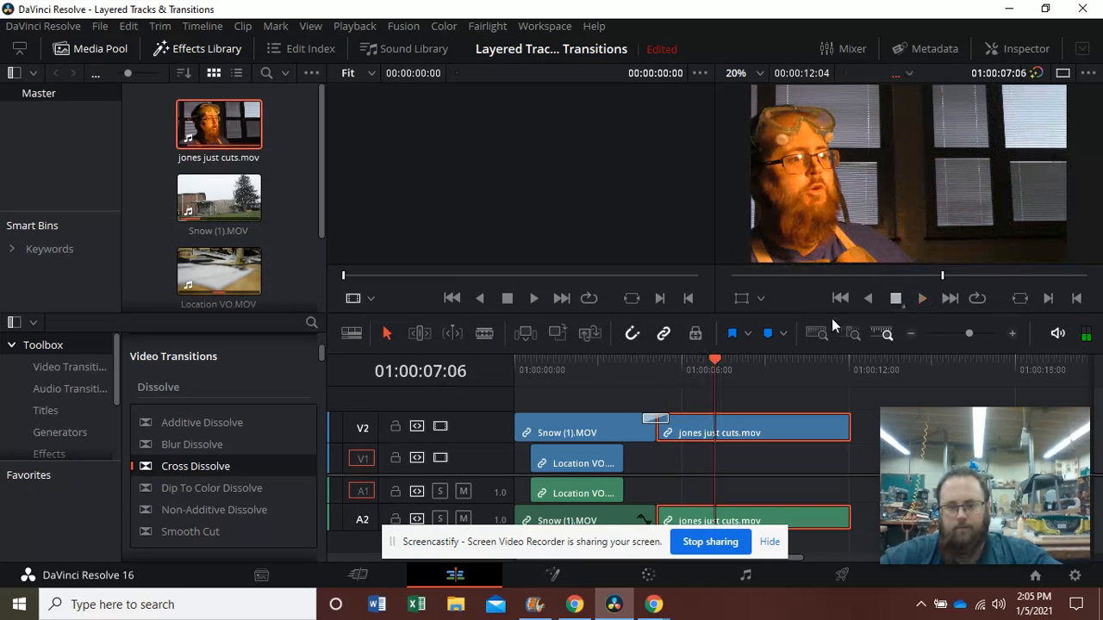
click(613, 366)
click(922, 298)
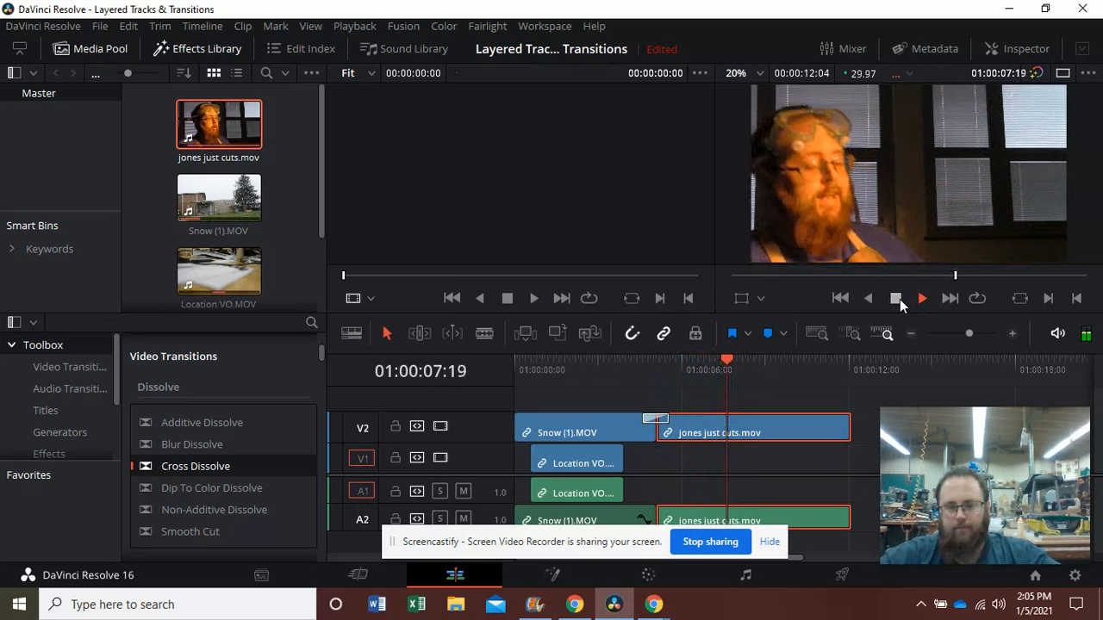
Step: Shorten the Cross Dissolve between Snow (1) and jones just cuts slightly, and play the timeline from 01:00:03:28 to its end
click(897, 298)
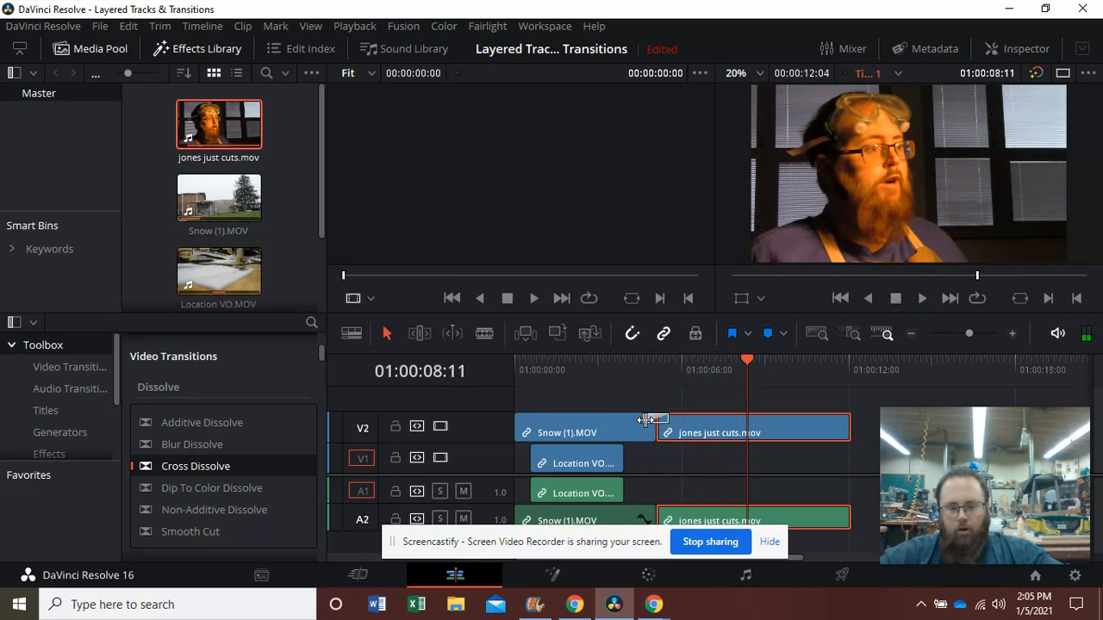
drag(647, 419, 650, 421)
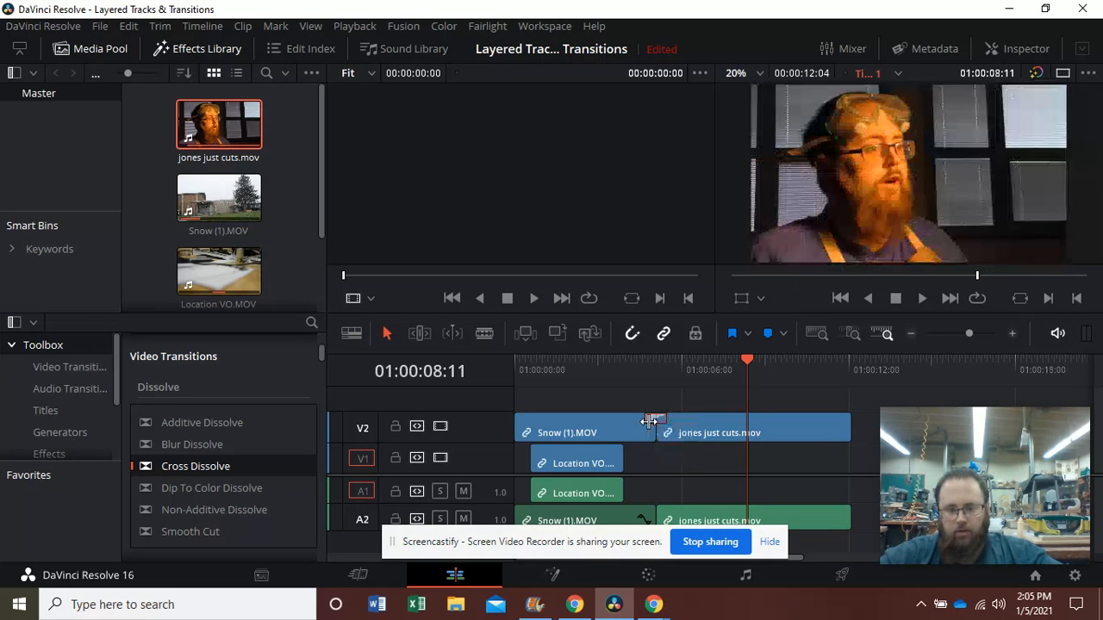
click(636, 365)
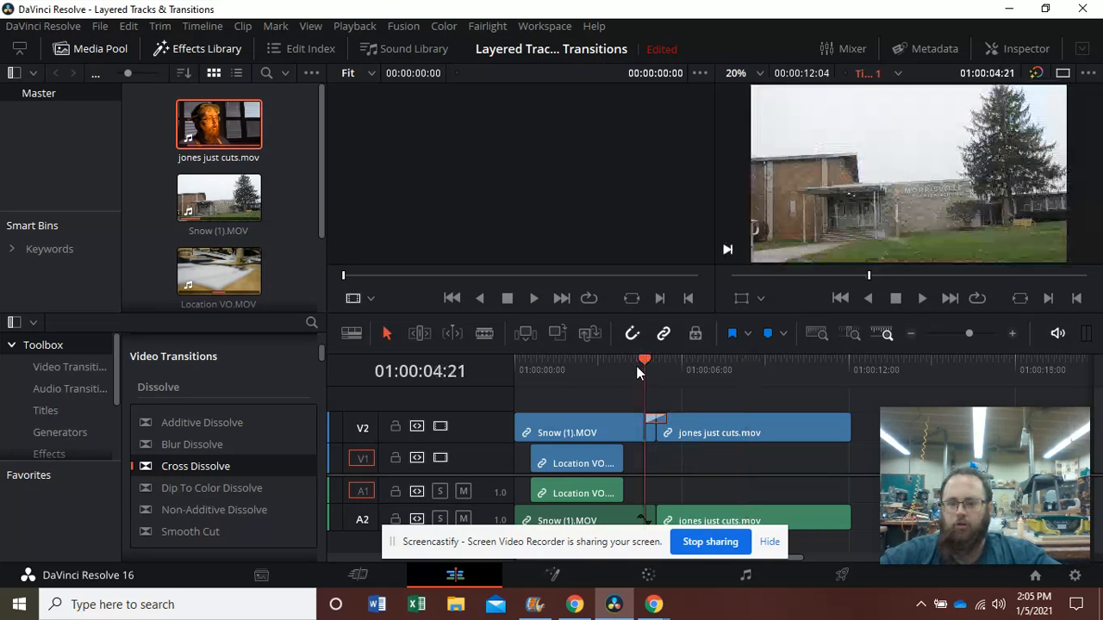
click(617, 367)
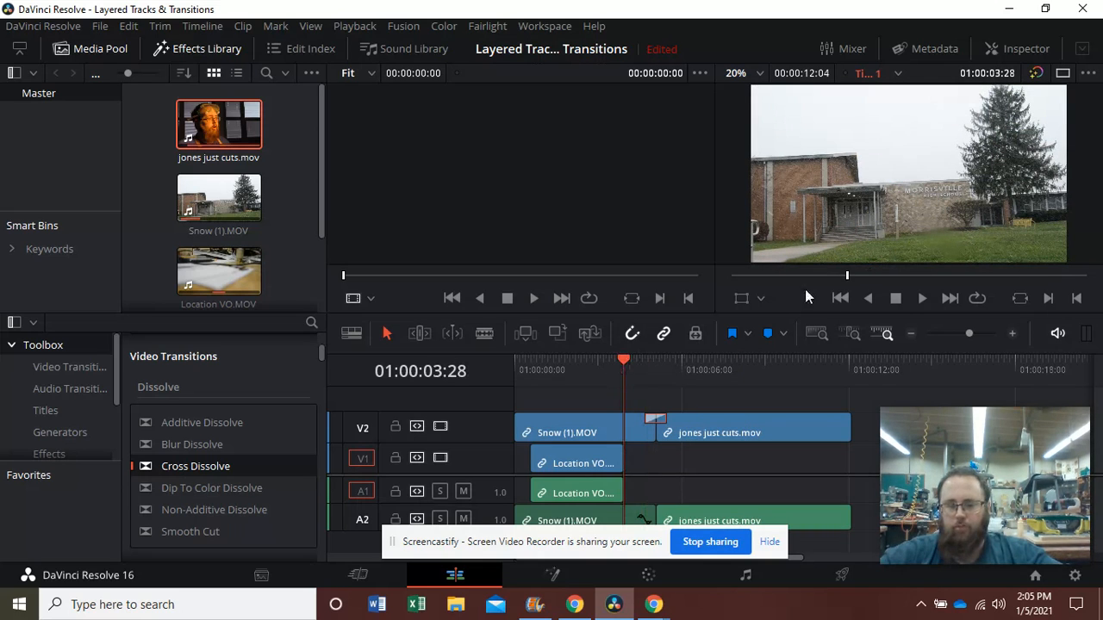
click(920, 298)
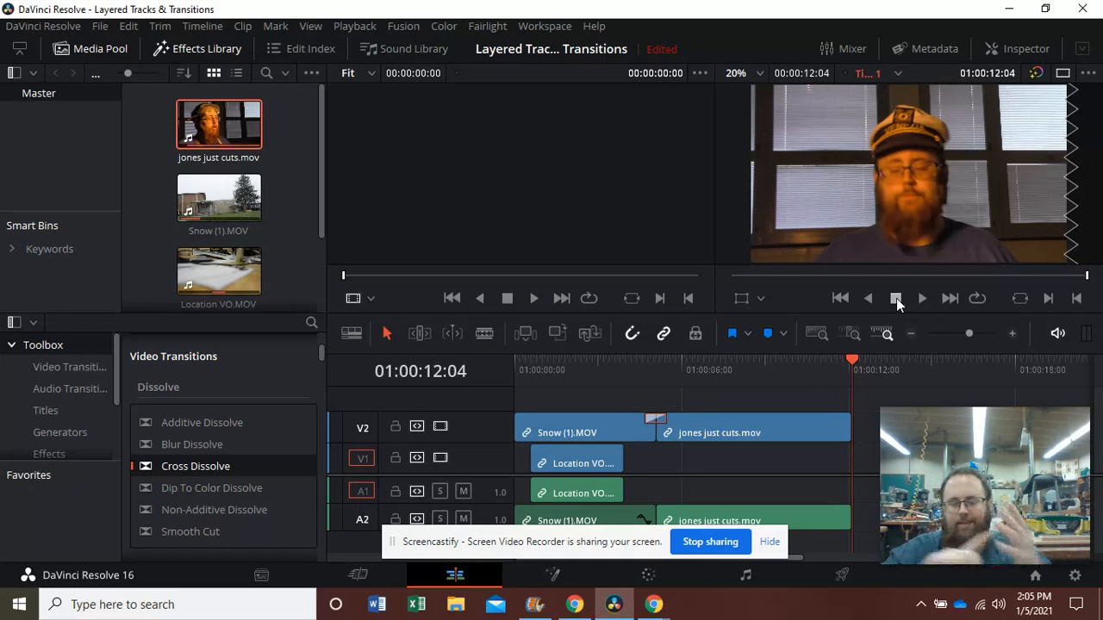
Step: Open the Deliver page and select the placeholder render filename for editing
click(842, 578)
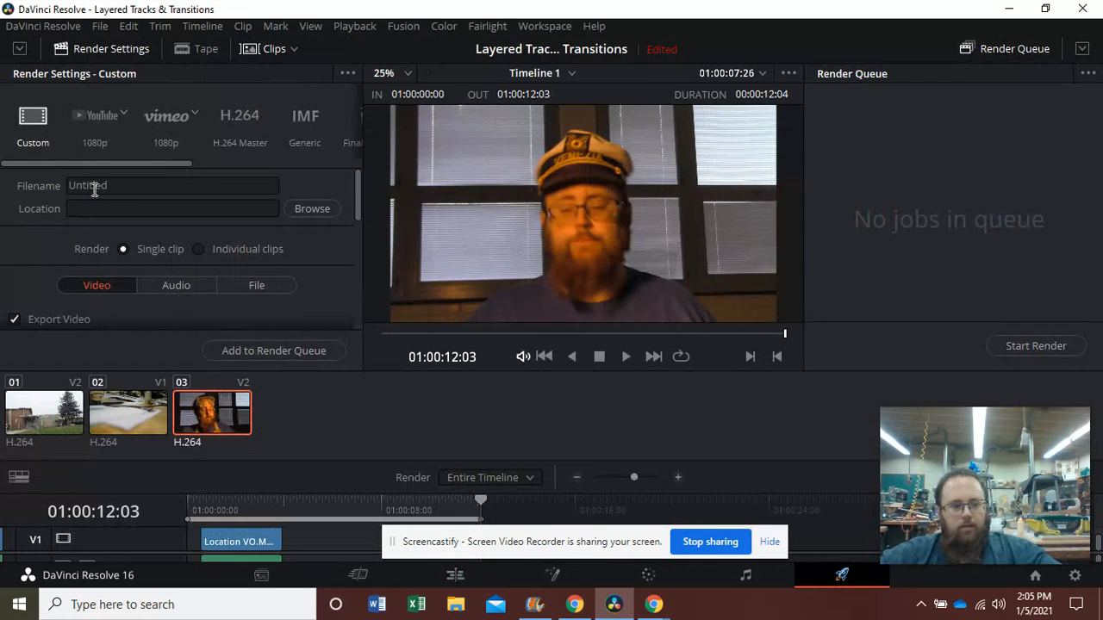
click(103, 186)
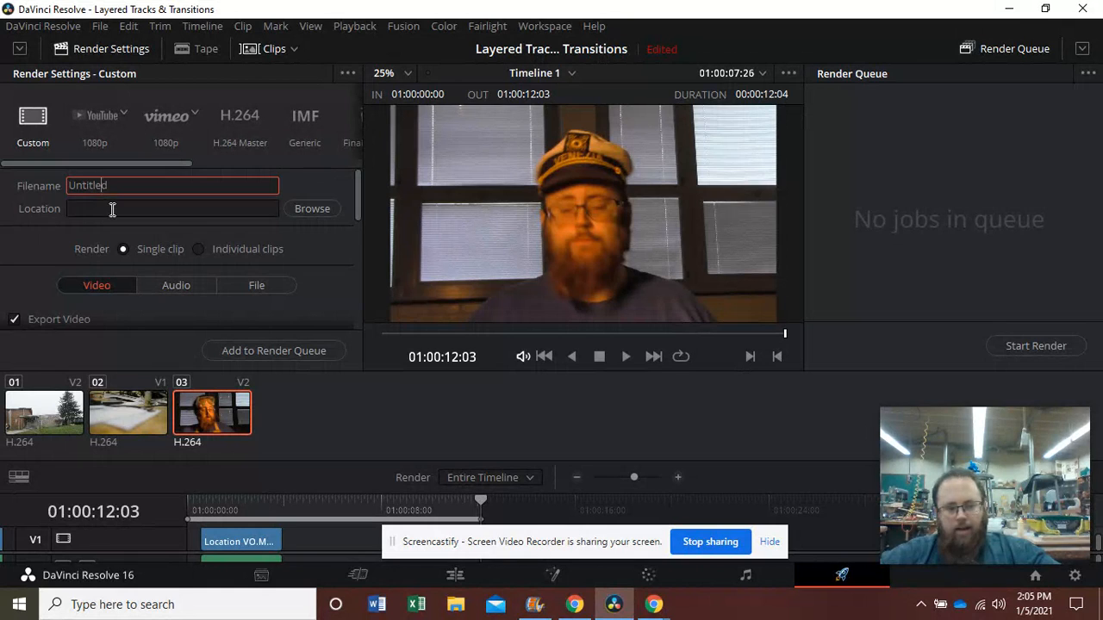
click(112, 209)
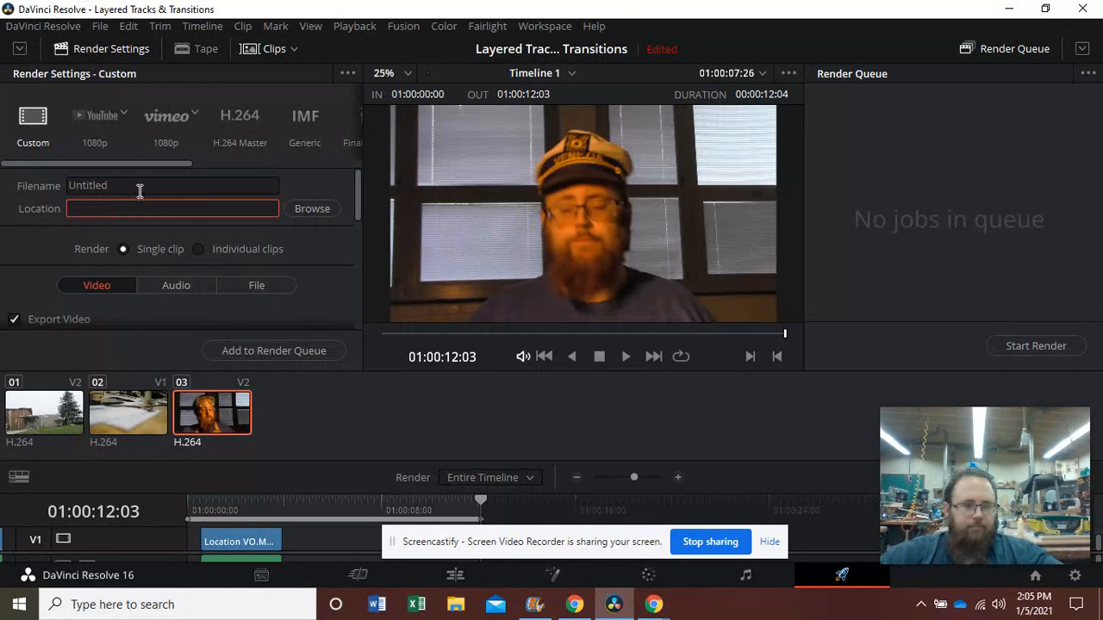
click(75, 186)
double_click(75, 186)
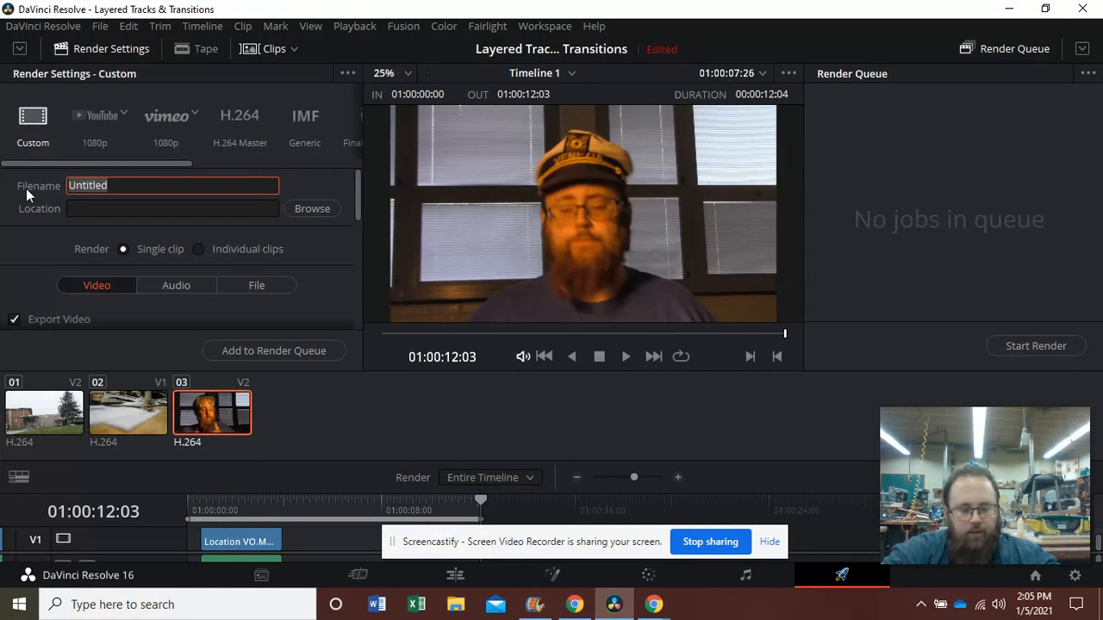
text(LOcatio)
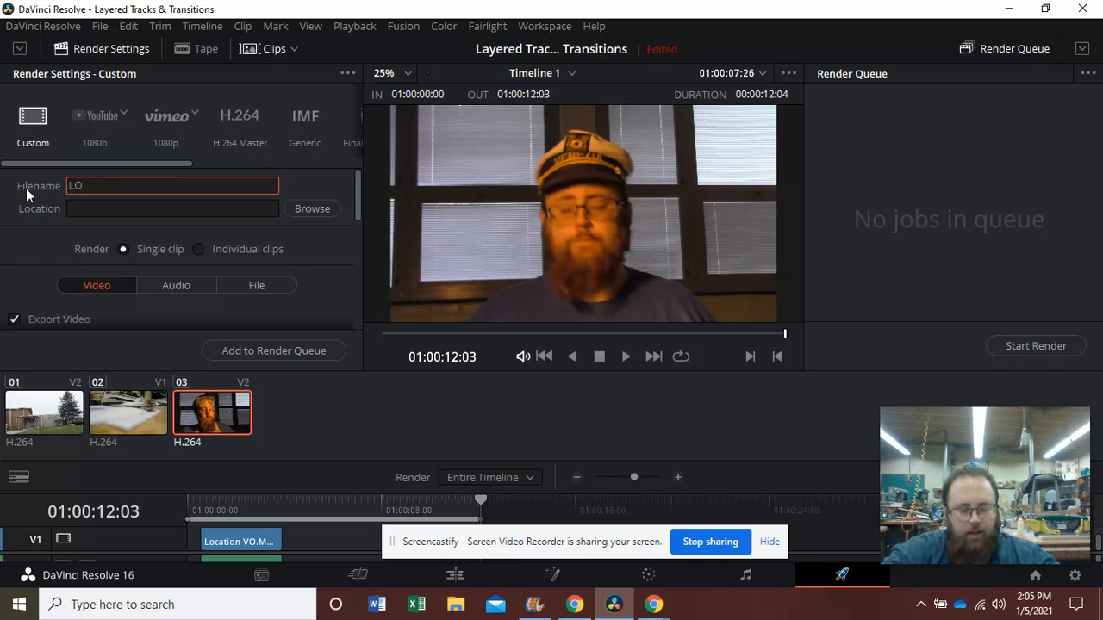
key(BackSpace)
key(BackSpace)
key(BackSpace)
key(BackSpace)
key(BackSpace)
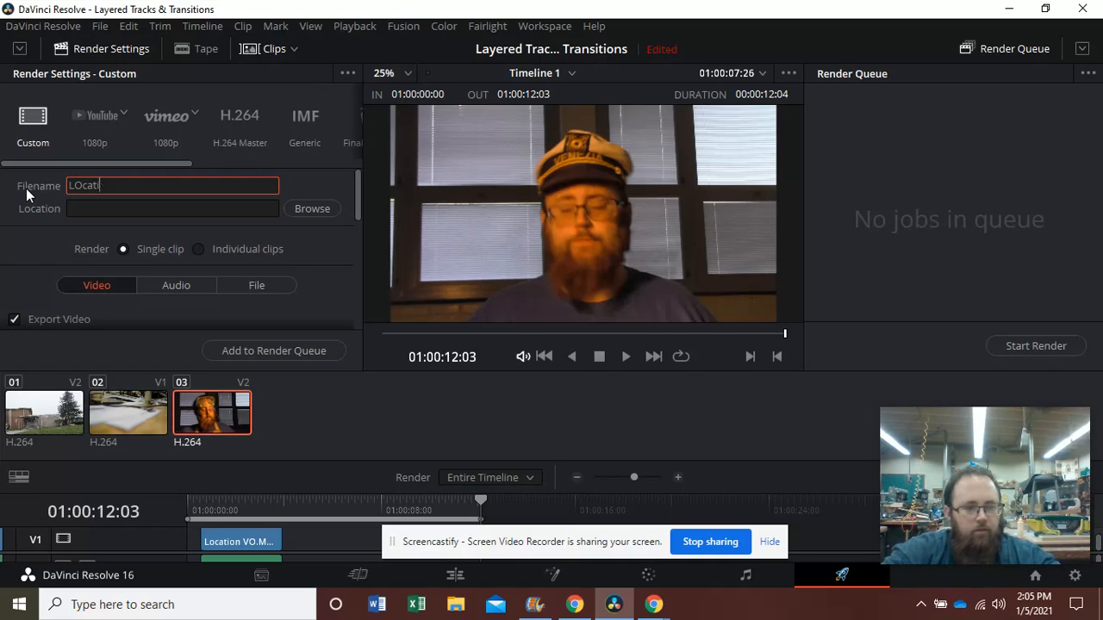
key(BackSpace)
text(ocatio)
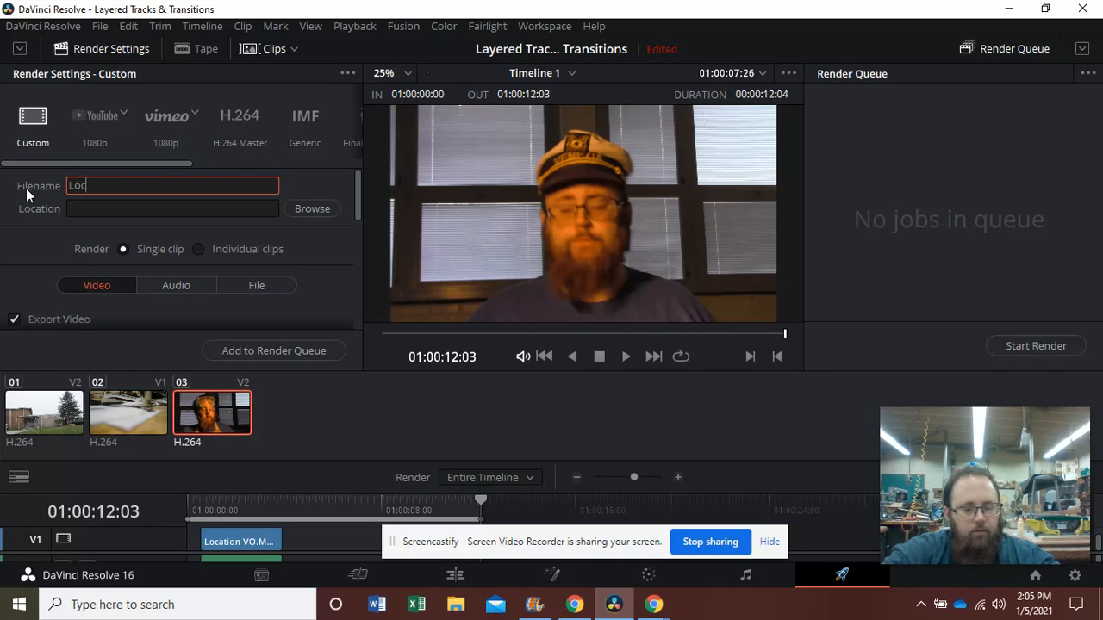
key(BackSpace)
key(BackSpace)
key(BackSpace)
key(BackSpace)
key(BackSpace)
key(BackSpace)
key(BackSpace)
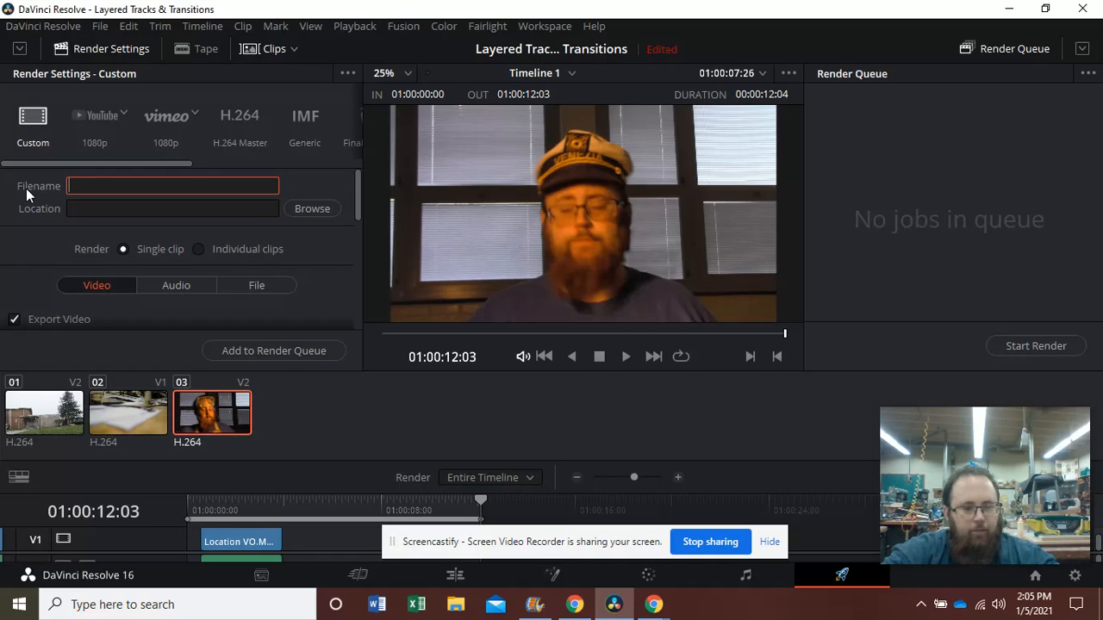
text(Establ)
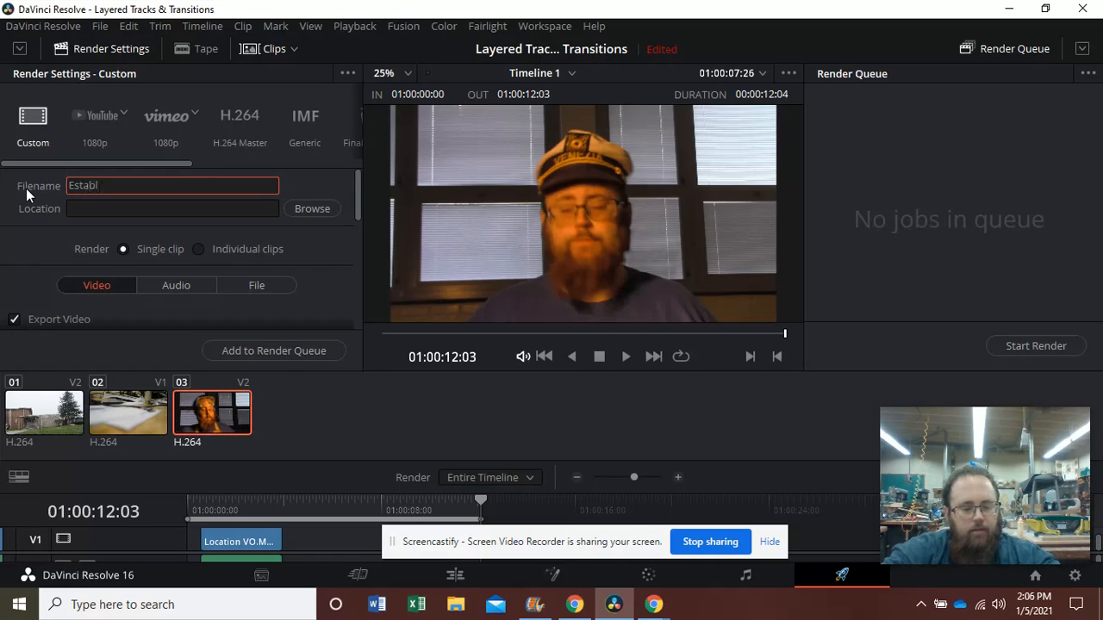
text(g Sho)
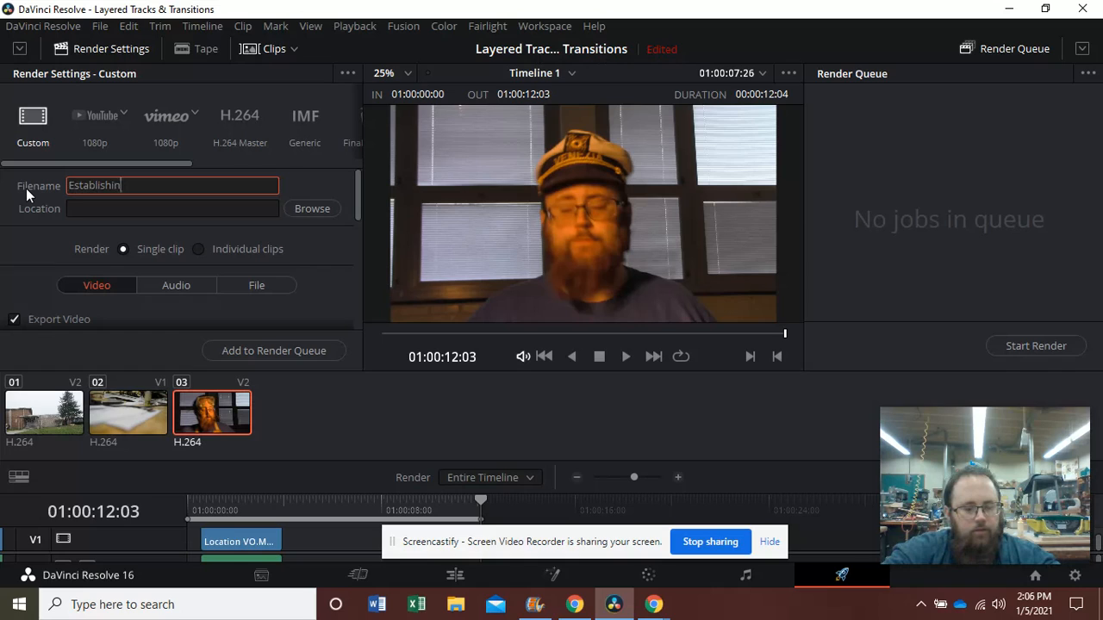
key(BackSpace)
key(BackSpace)
key(BackSpace)
key(BackSpace)
key(BackSpace)
key(BackSpace)
key(BackSpace)
key(BackSpace)
key(BackSpace)
key(BackSpace)
key(BackSpace)
key(BackSpace)
key(BackSpace)
key(BackSpace)
key(BackSpace)
key(BackSpace)
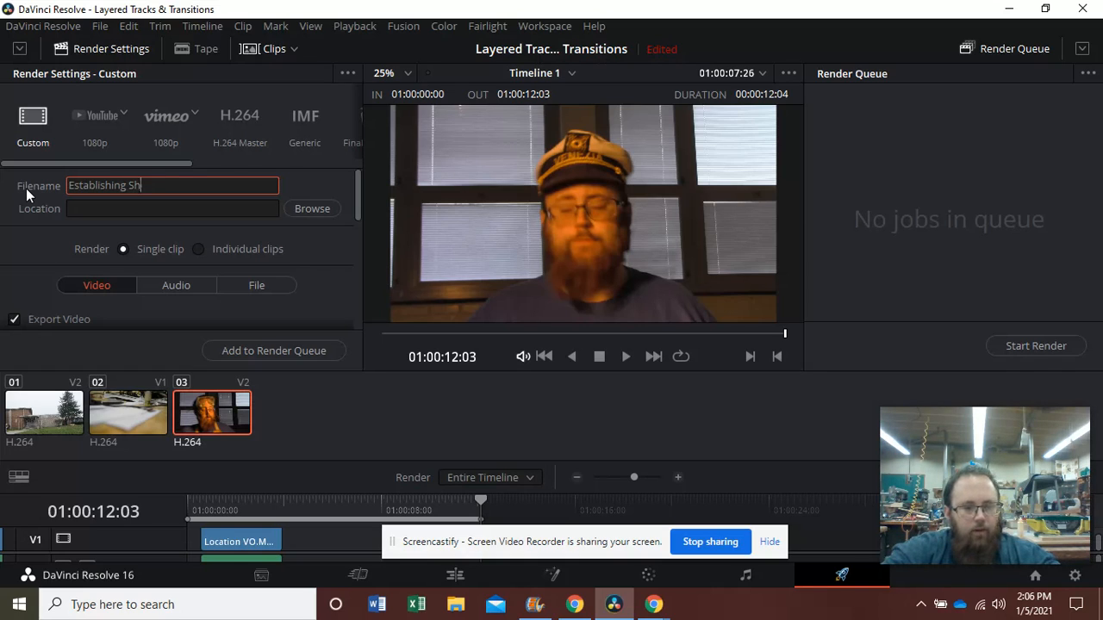
Step: Name the render file Exterior Transitions
text(Exterior)
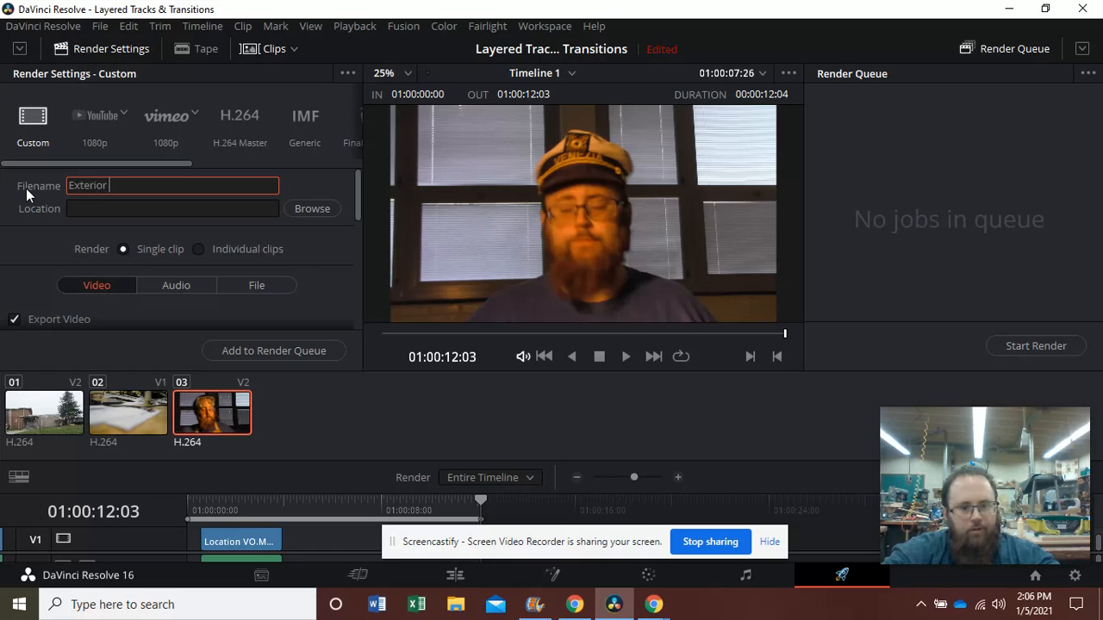
text( Transitions)
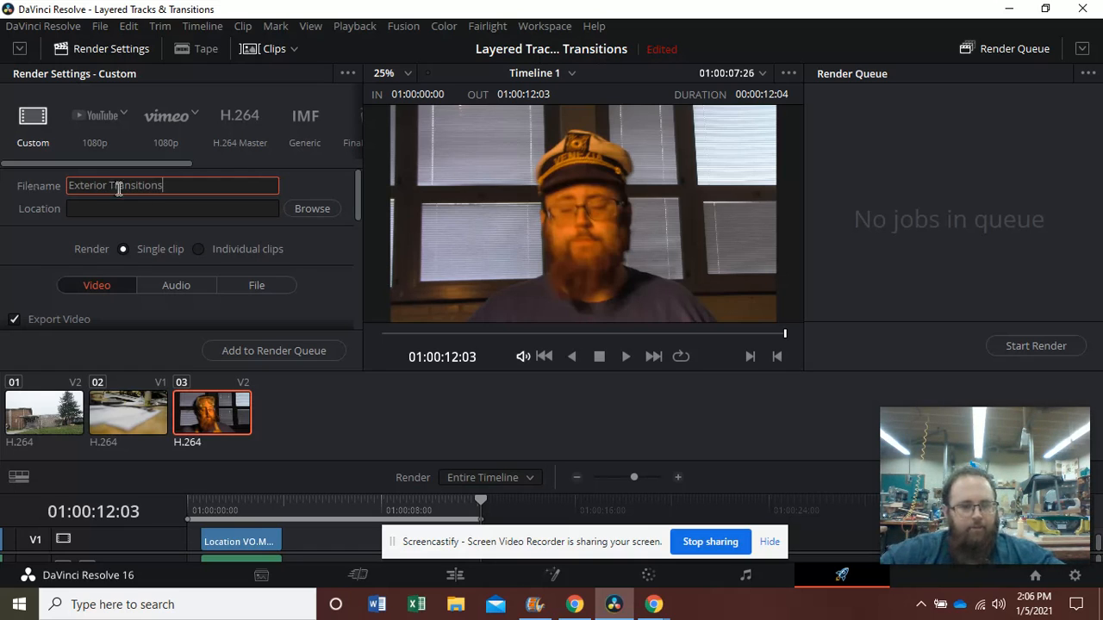
Step: Set the Videos folder as the render location and add the job to the render queue
click(307, 209)
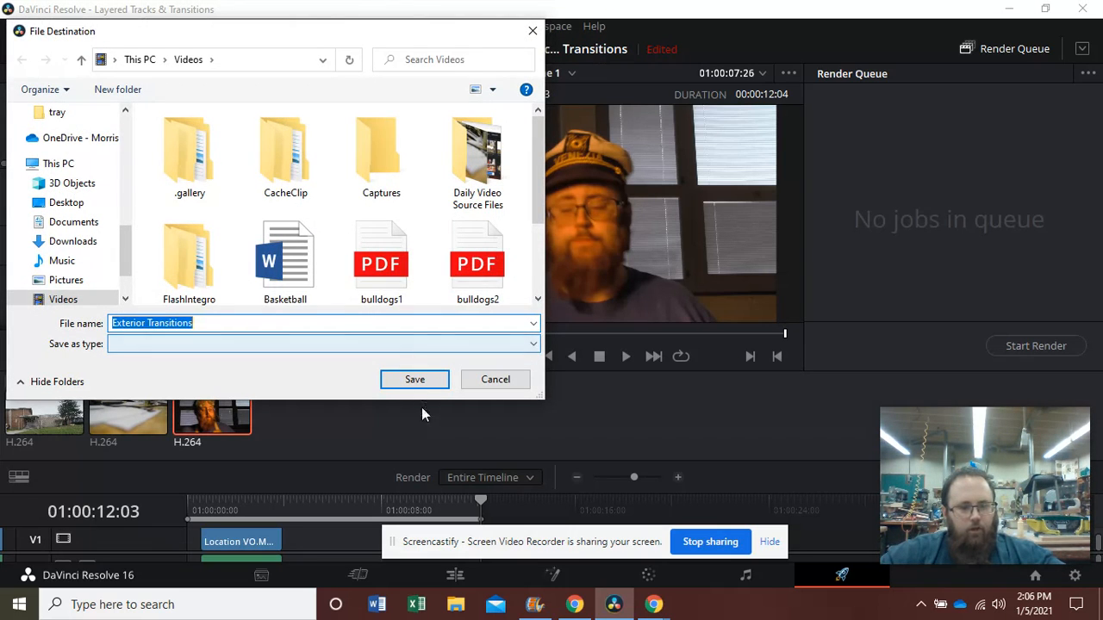
click(412, 380)
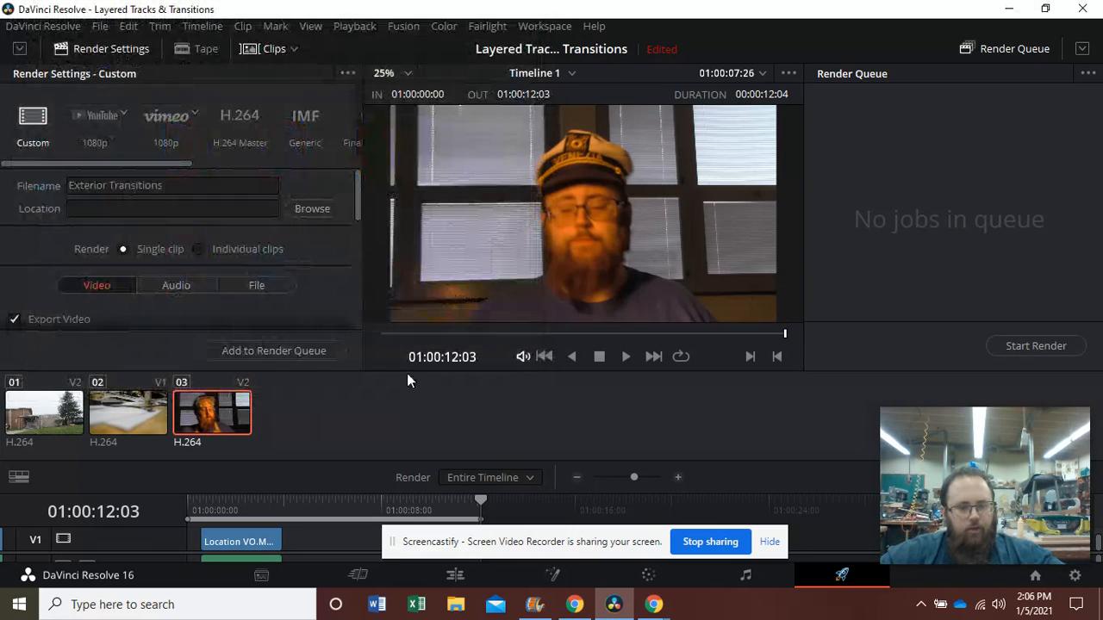
click(268, 353)
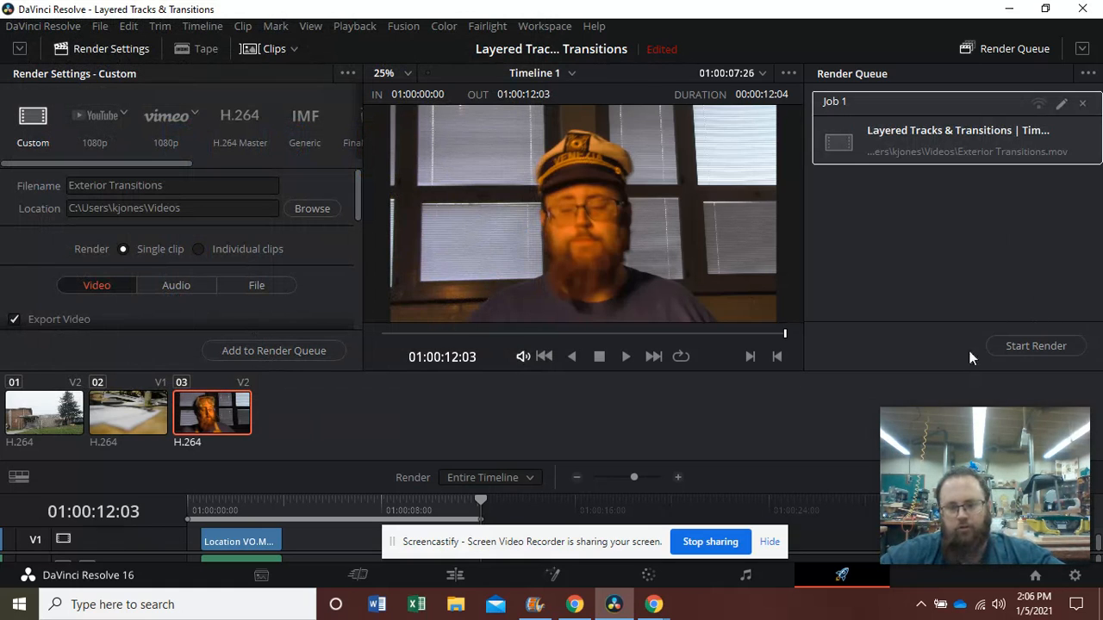